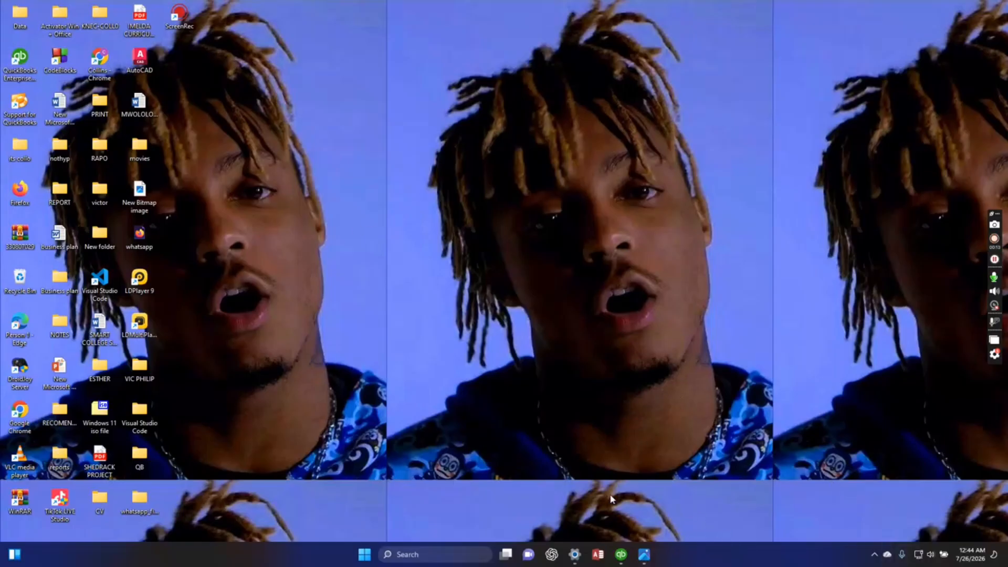
Open the Kigecha.JPG task sheet and examine its opening balances, stock, transactions, expenses, payments and required reports
mouse_move(644, 554)
left_click(644, 554)
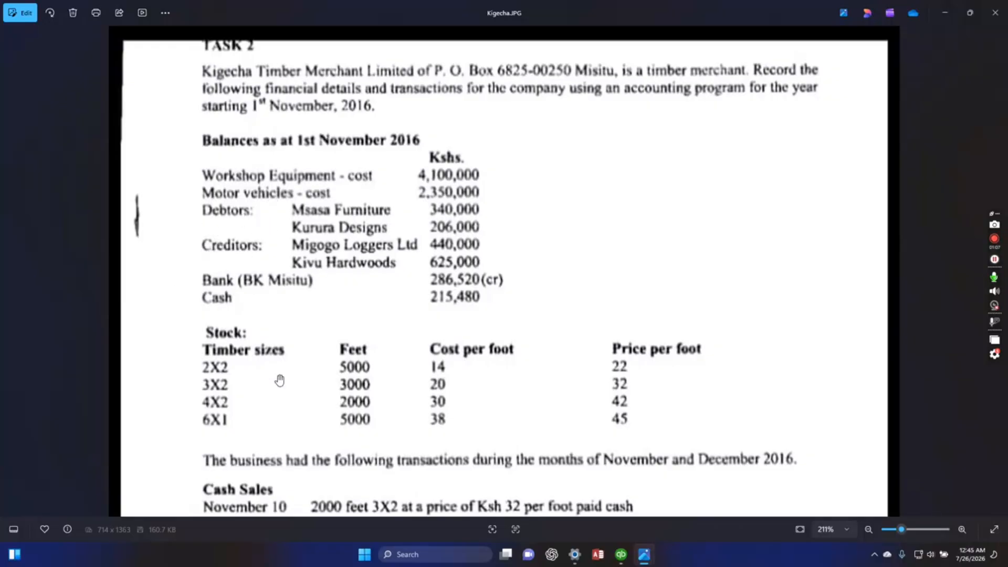
left_click_drag(292, 361, 265, 93)
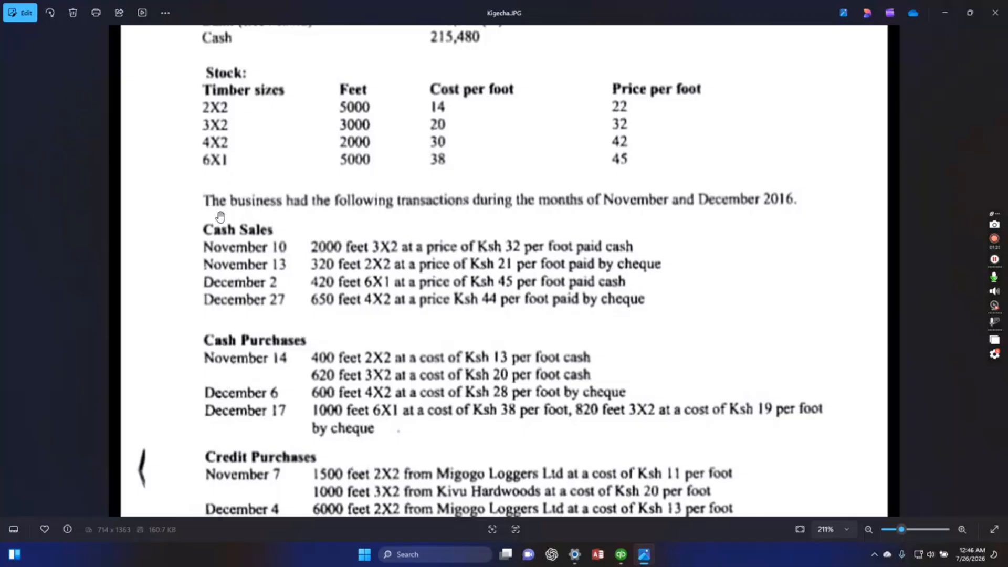
left_click_drag(240, 256, 263, 107)
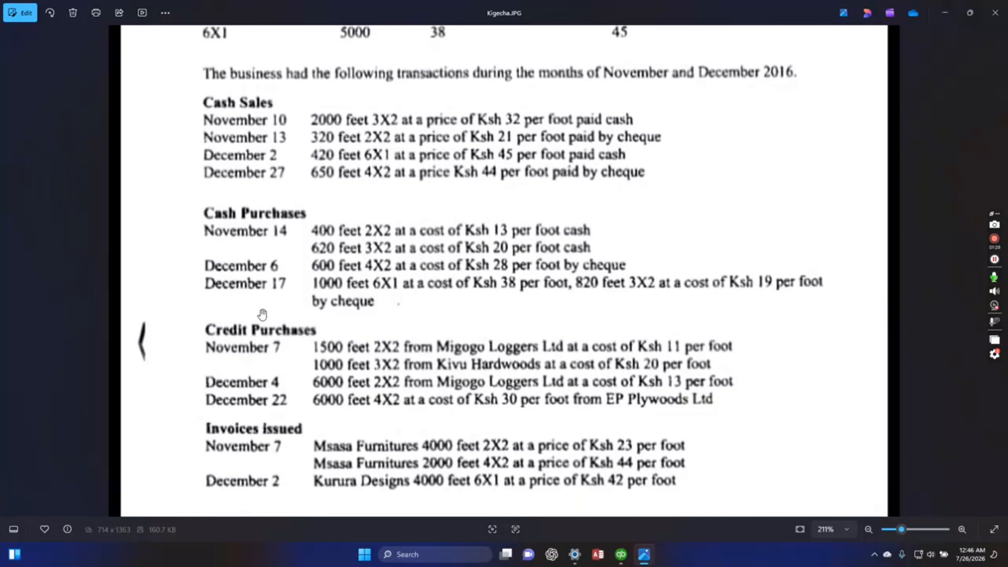
left_click_drag(261, 316, 246, 106)
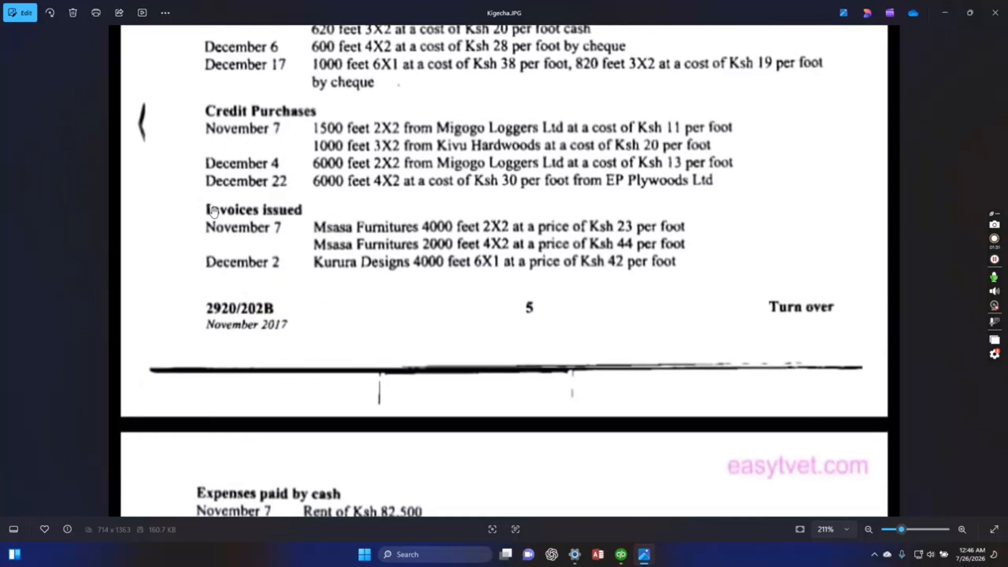
left_click_drag(264, 267, 240, 83)
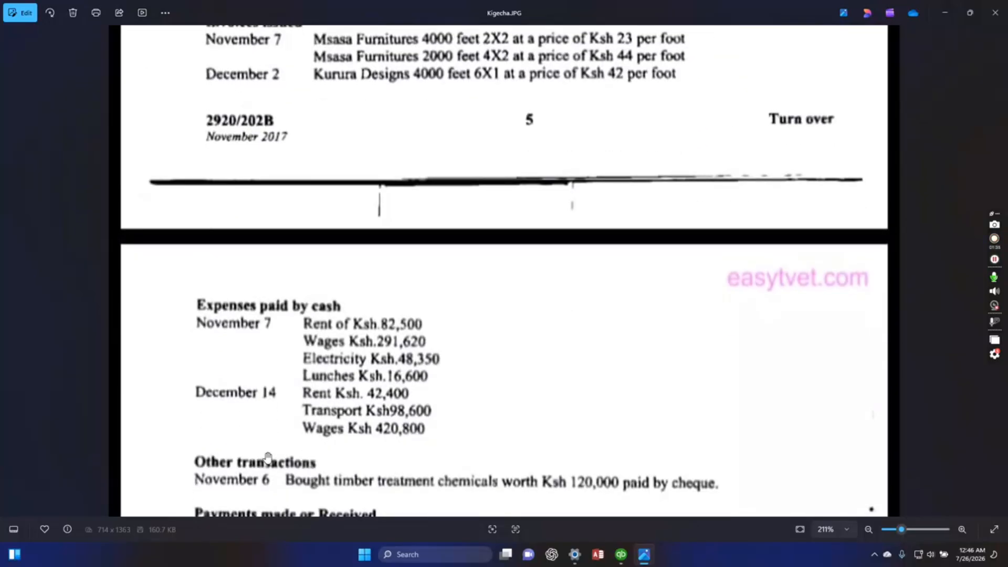
left_click_drag(265, 463, 218, 301)
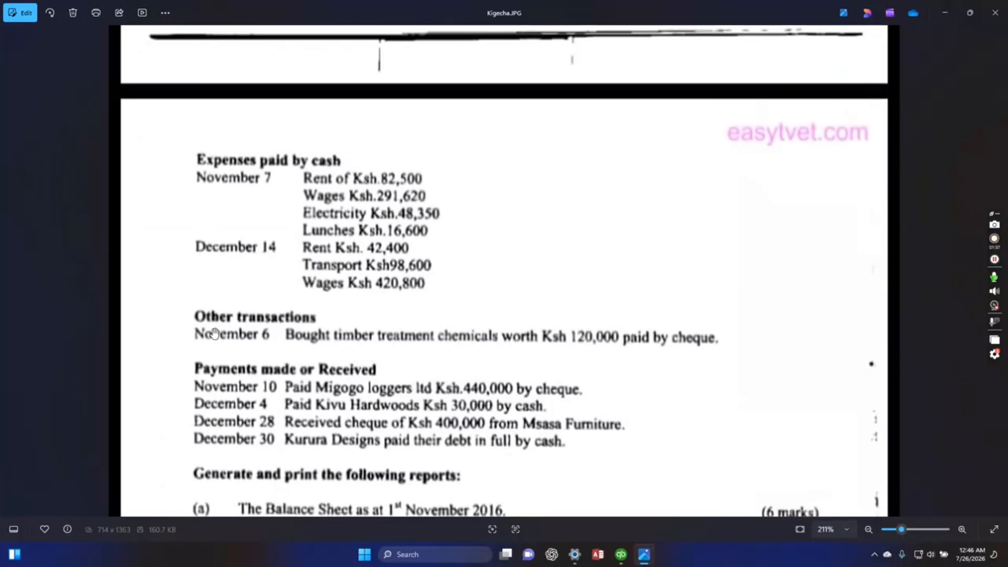
left_click_drag(252, 382, 250, 220)
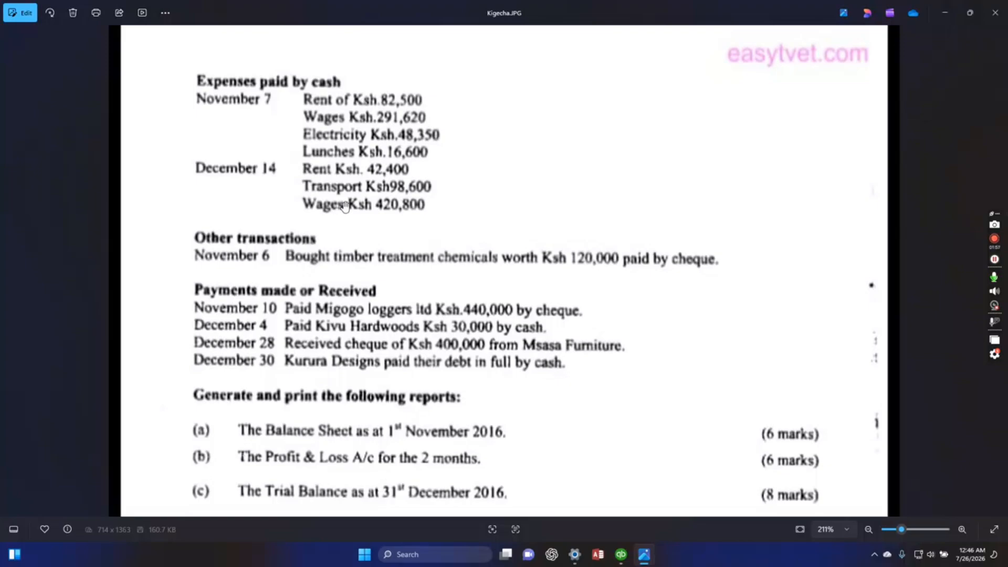
scroll(337, 303, "up", 1)
scroll(337, 303, "up", 15)
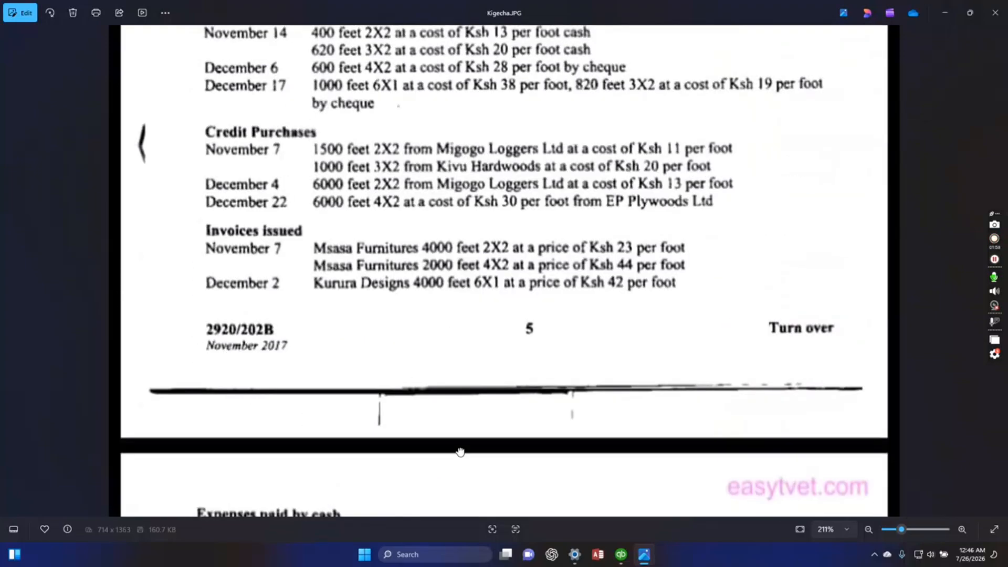
scroll(408, 252, "up", 4)
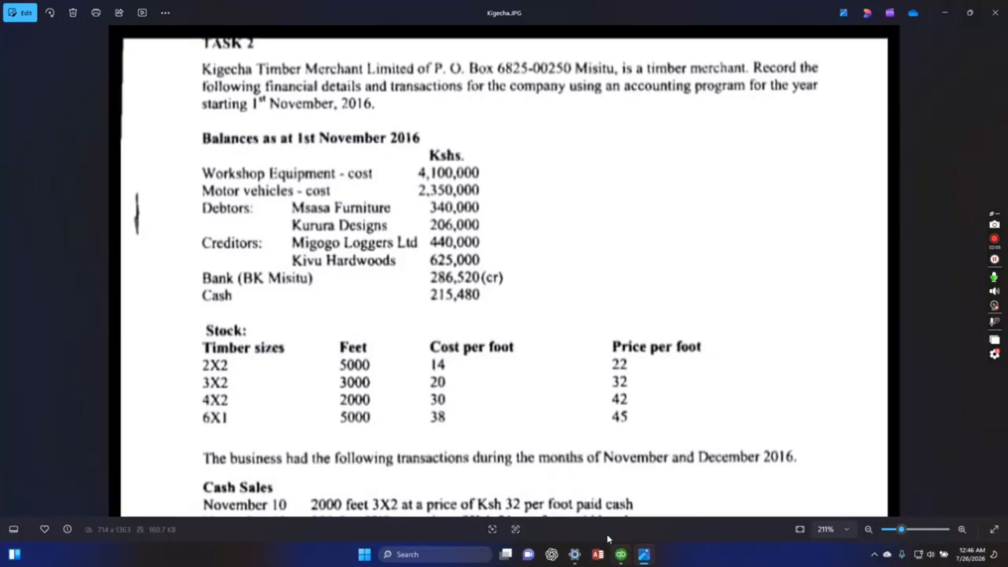
Switch to QuickBooks and start a new company with Express Start, entering Kigecha Timber Merchant Ltd as the company name
left_click(629, 560)
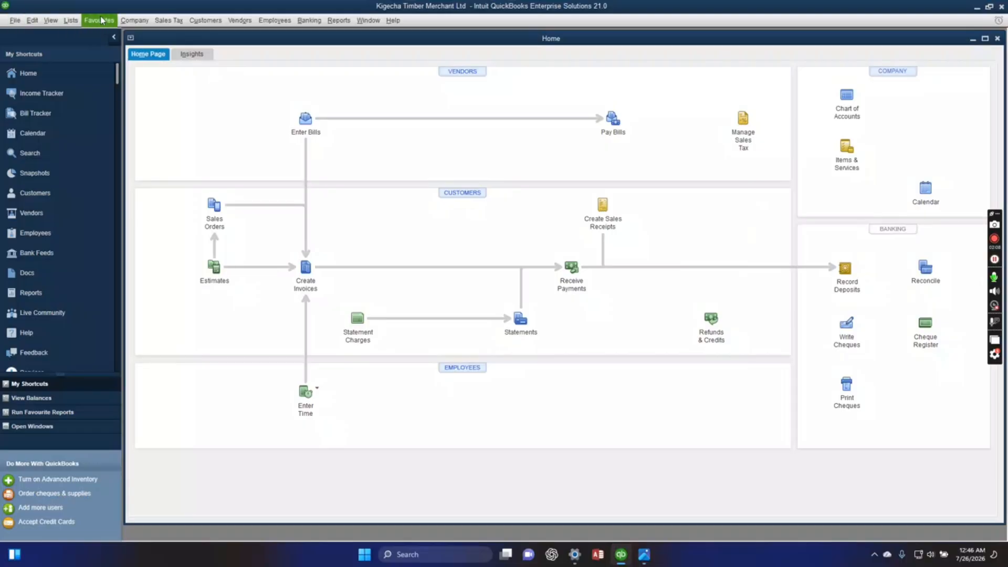
left_click(124, 20)
left_click(123, 20)
left_click(14, 20)
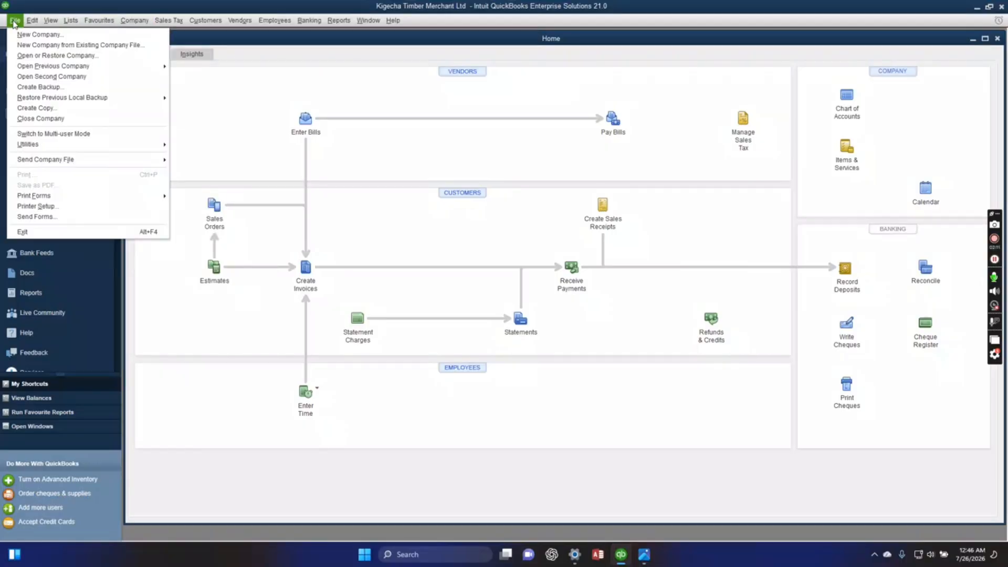
left_click(14, 20)
left_click(15, 19)
left_click(21, 34)
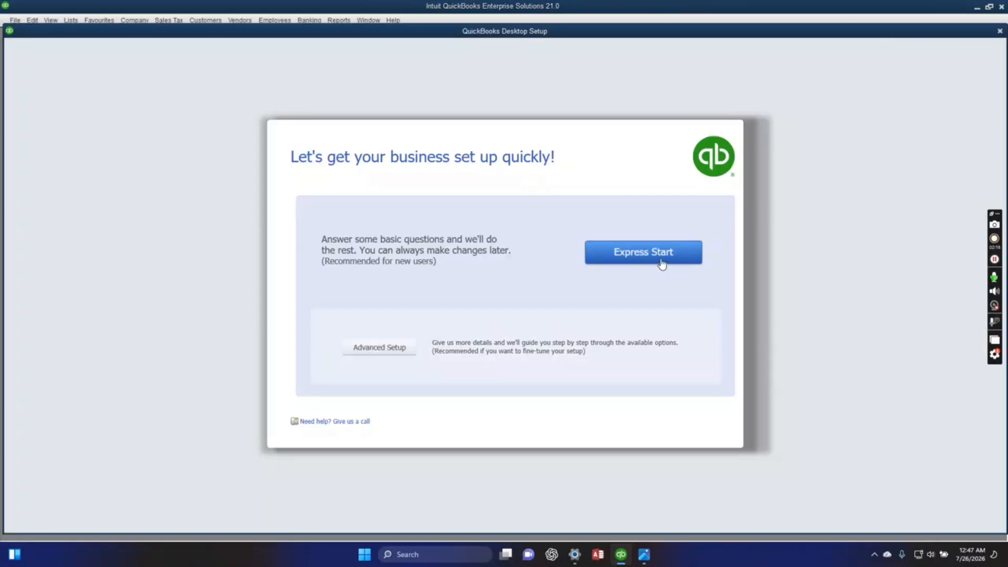
left_click(660, 259)
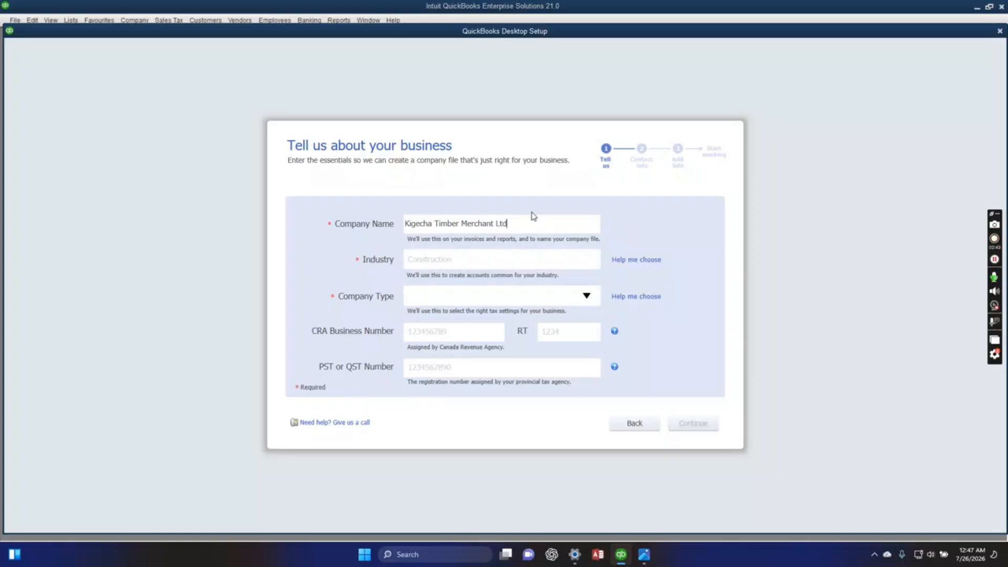
Set the company's industry to Legal Services using the list of suggested industries
left_click(463, 267)
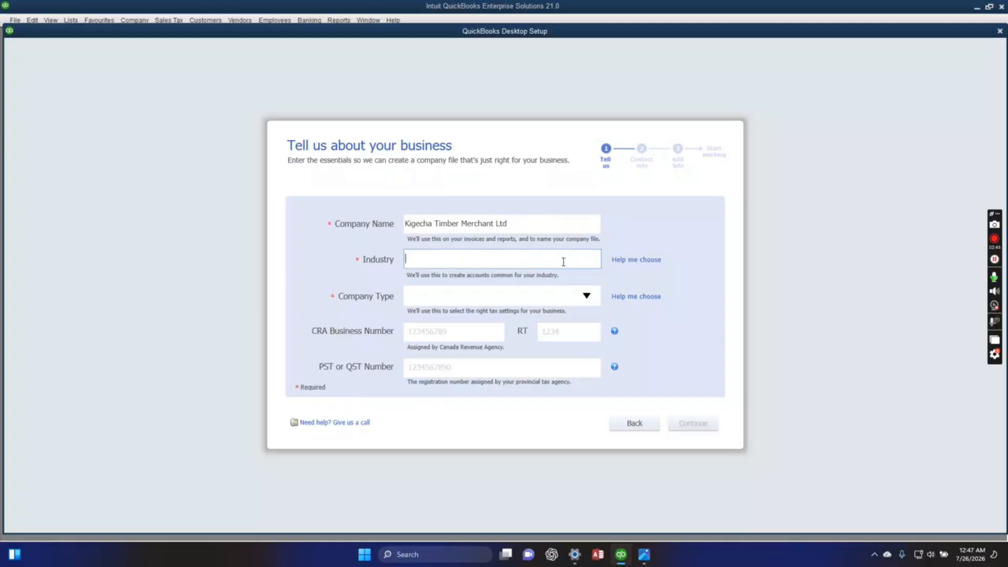
left_click(619, 261)
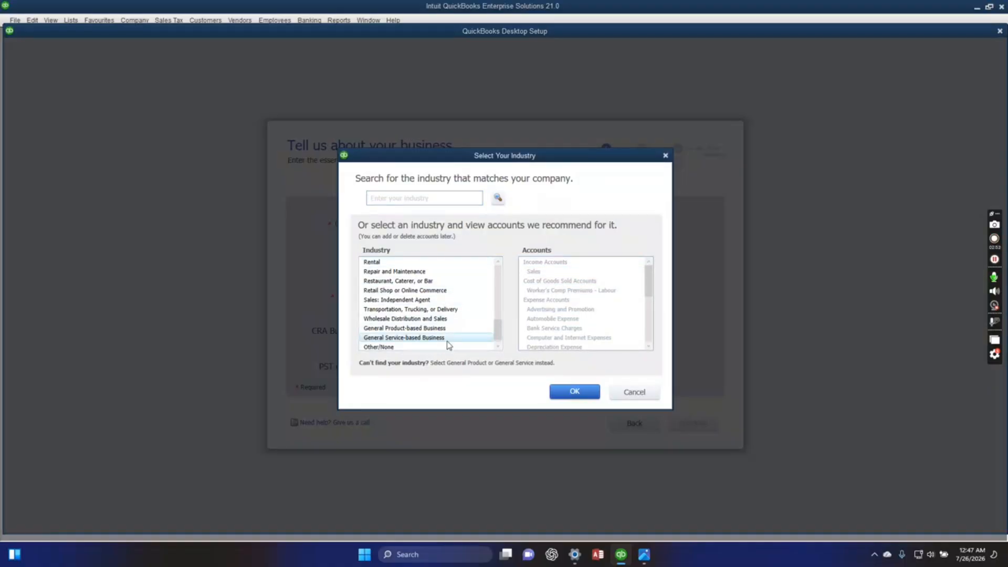
scroll(471, 321, "up", 7)
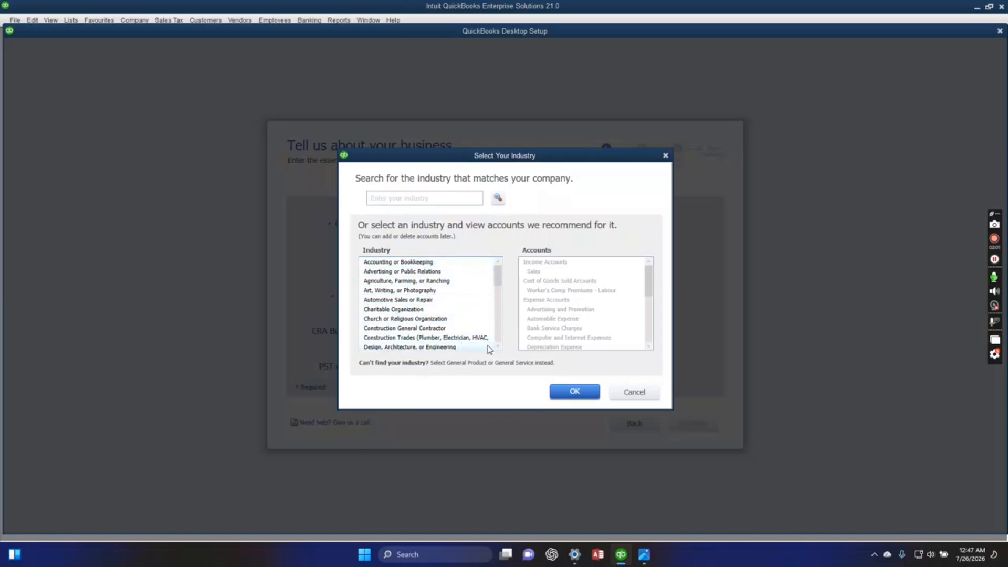
left_click(498, 347)
left_click(497, 347)
left_click(498, 346)
left_click(497, 347)
left_click(498, 347)
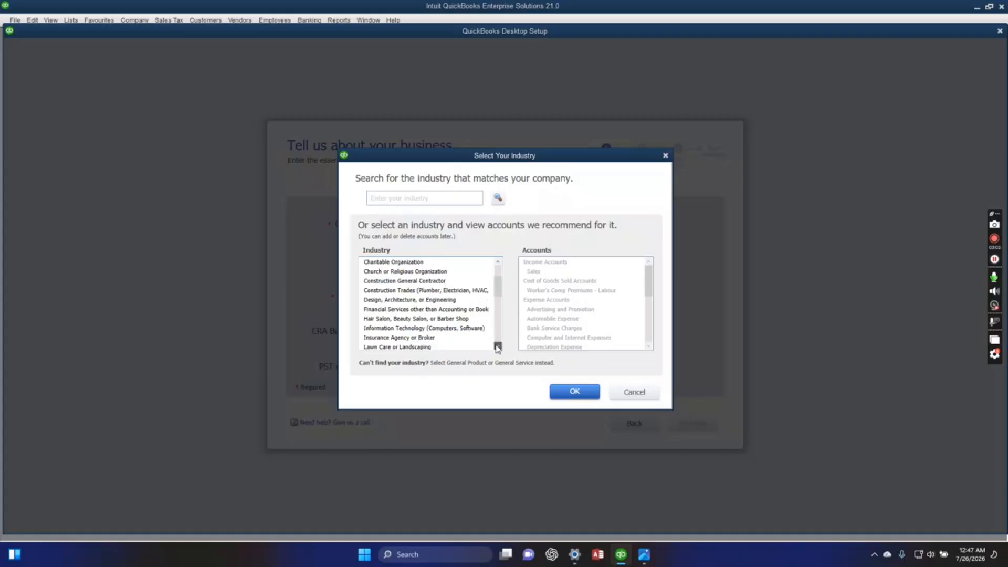
left_click(498, 346)
left_click(498, 347)
left_click(497, 347)
left_click(497, 347)
left_click(498, 347)
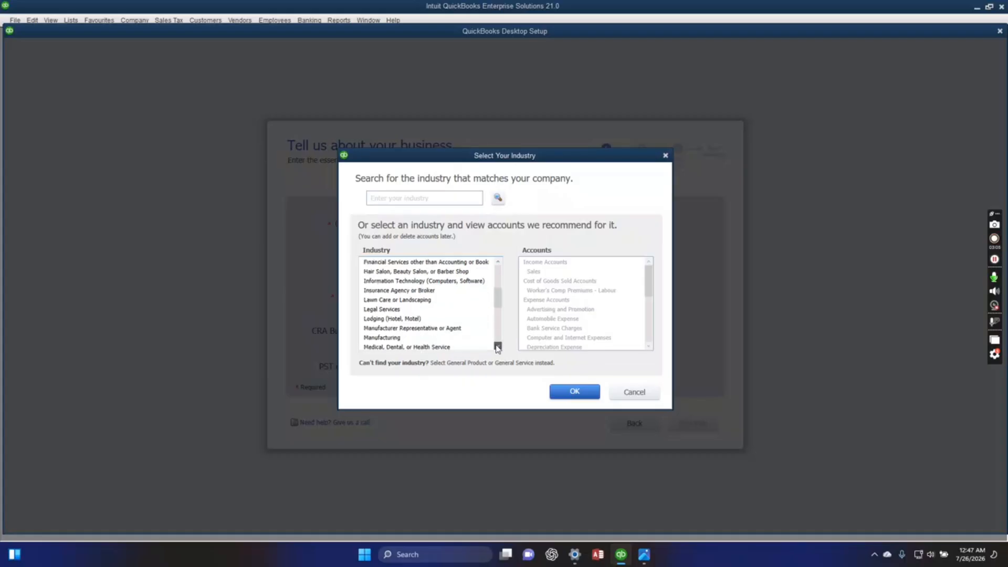
left_click(497, 347)
left_click(498, 347)
left_click(498, 347)
left_click(497, 347)
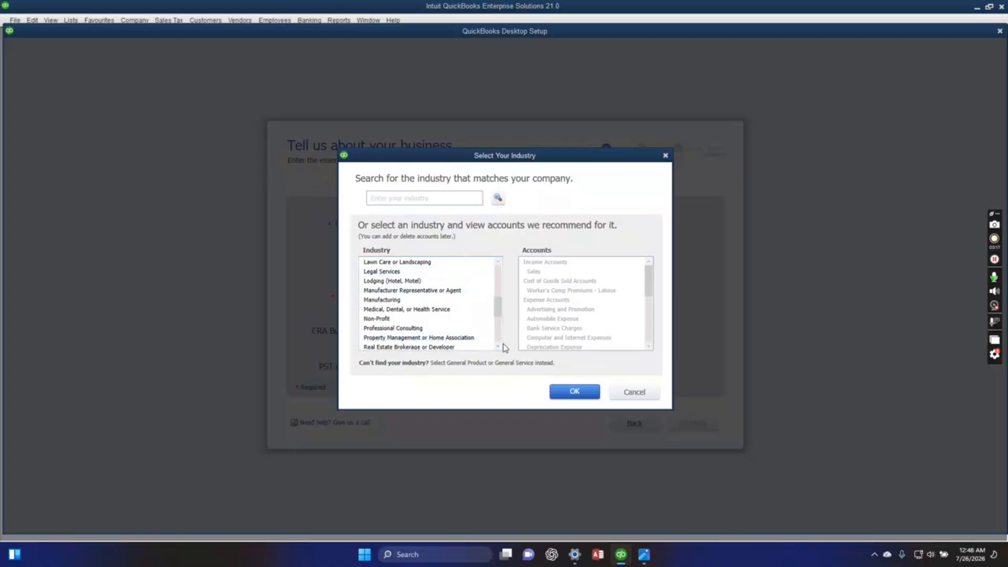
left_click(498, 346)
left_click(498, 347)
left_click(498, 347)
left_click(498, 347)
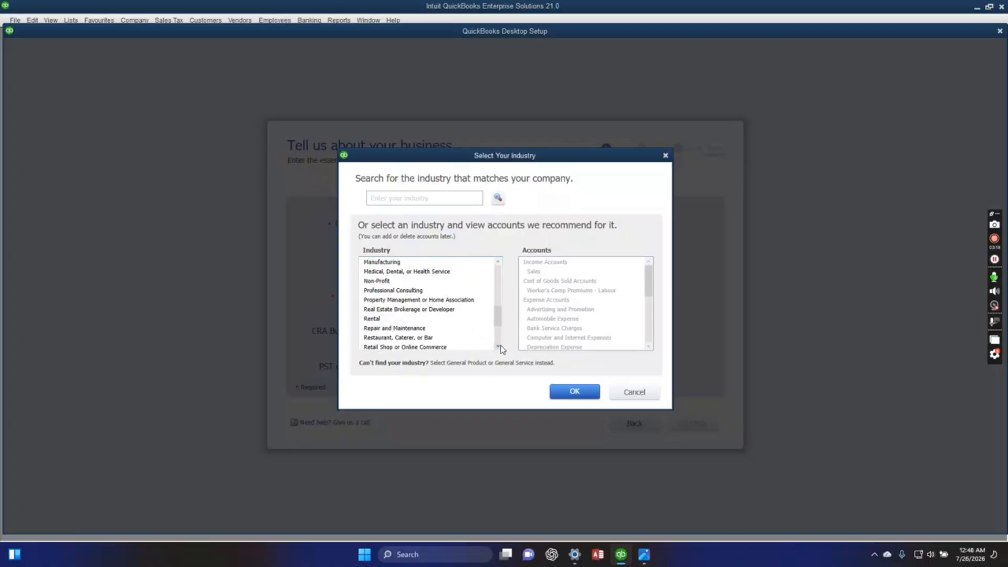
left_click(497, 346)
left_click(497, 346)
left_click(498, 347)
left_click(498, 346)
left_click(498, 346)
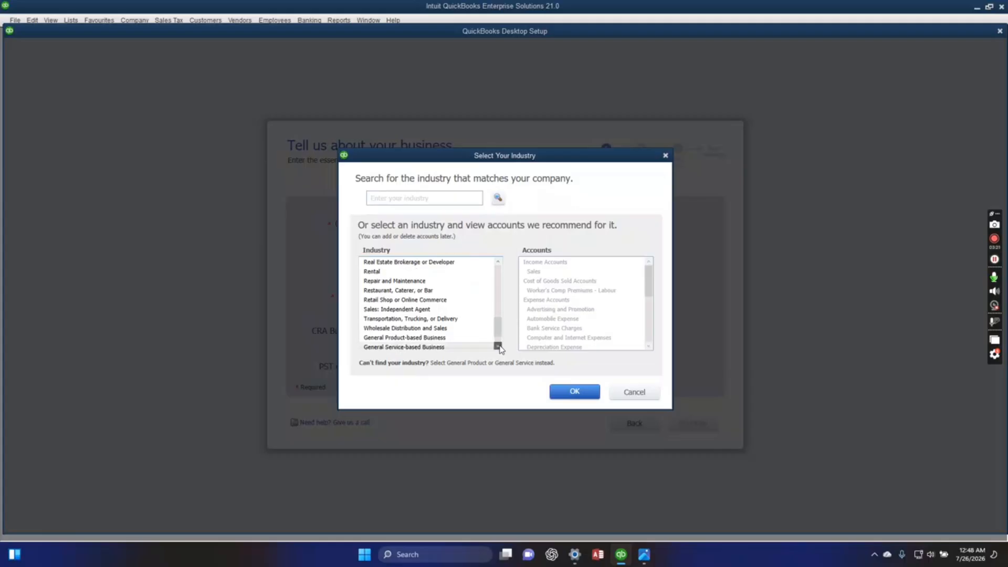
left_click(498, 346)
left_click(497, 346)
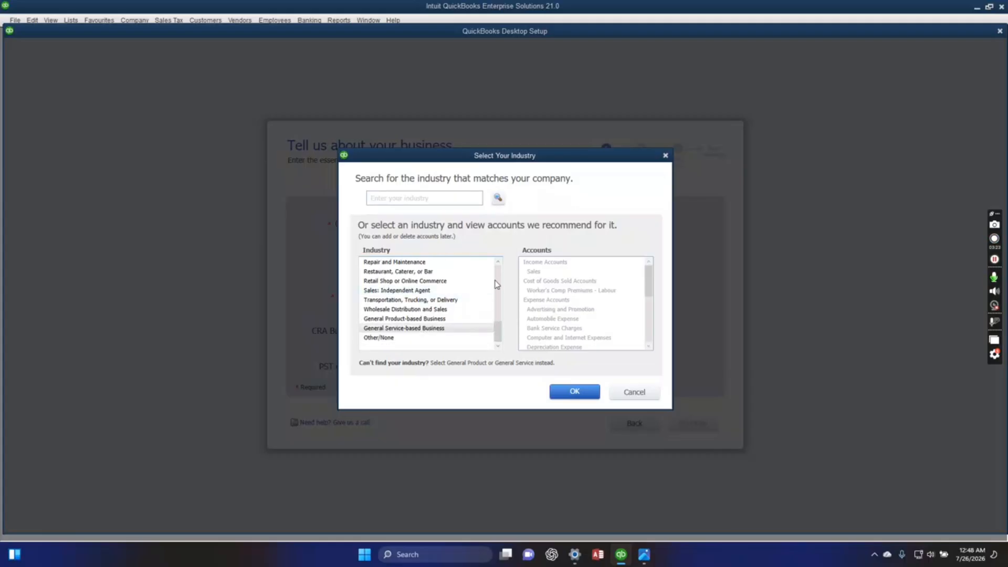
left_click(498, 262)
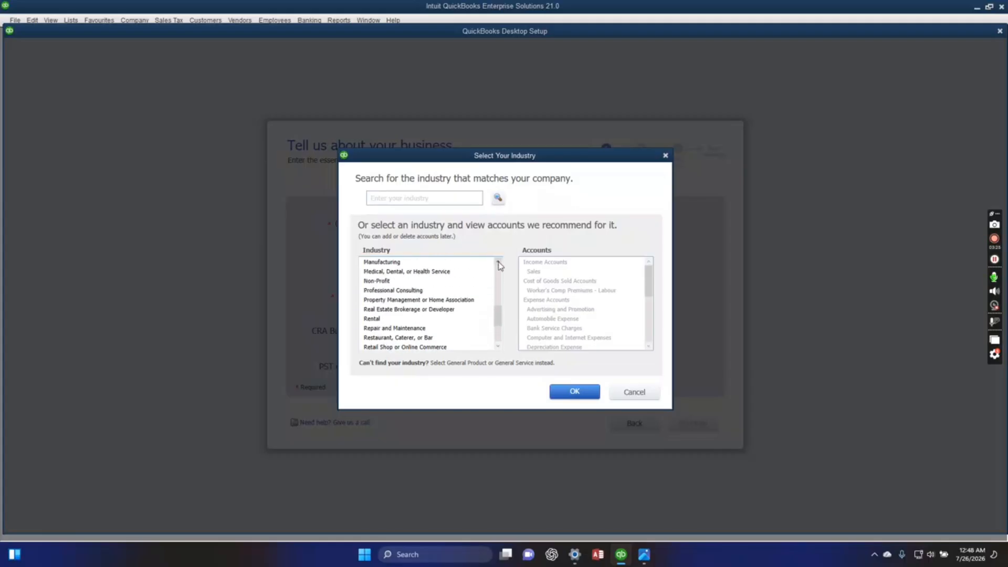
left_click(498, 262)
left_click(498, 262)
left_click(498, 262)
left_click(498, 262)
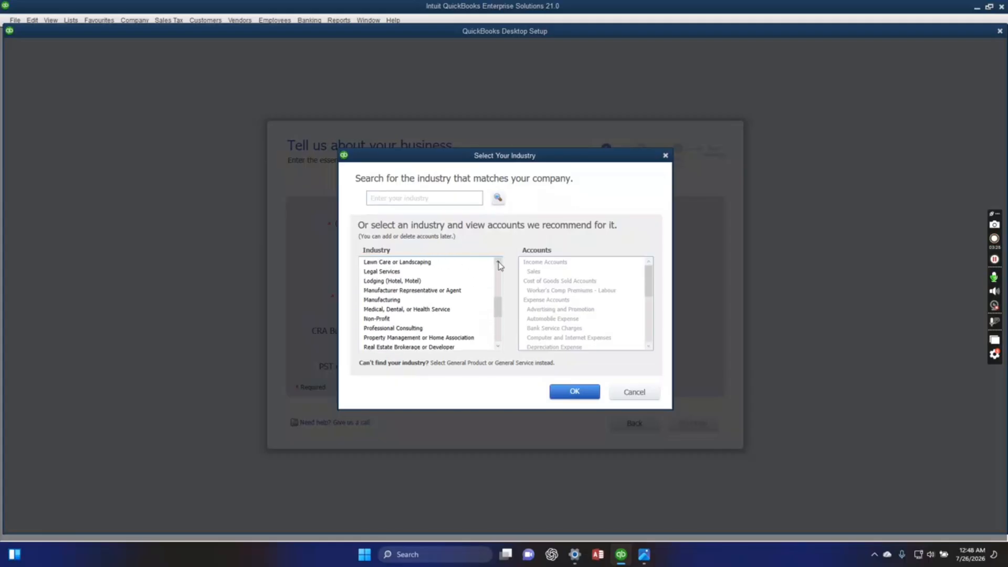
left_click(374, 271)
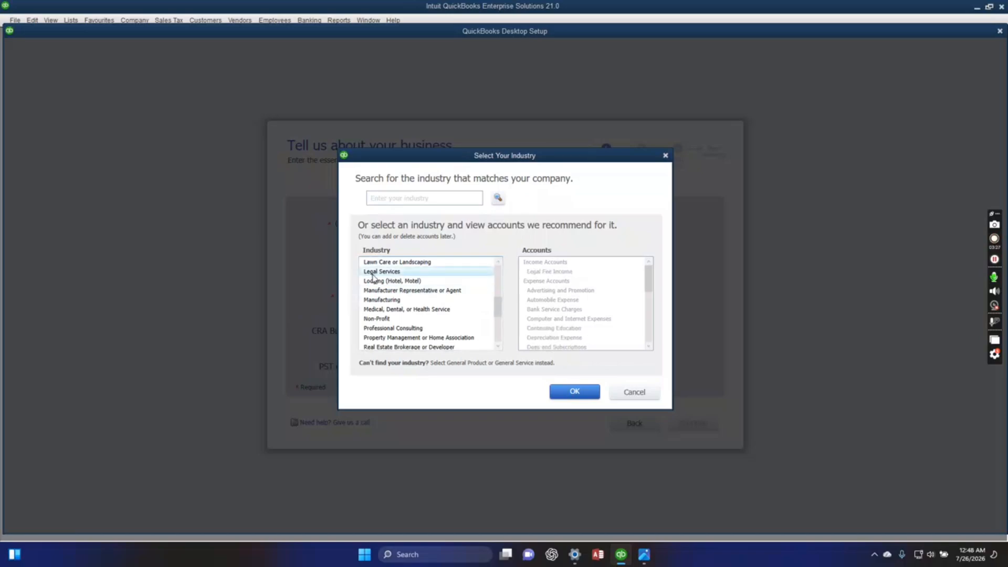
left_click(573, 394)
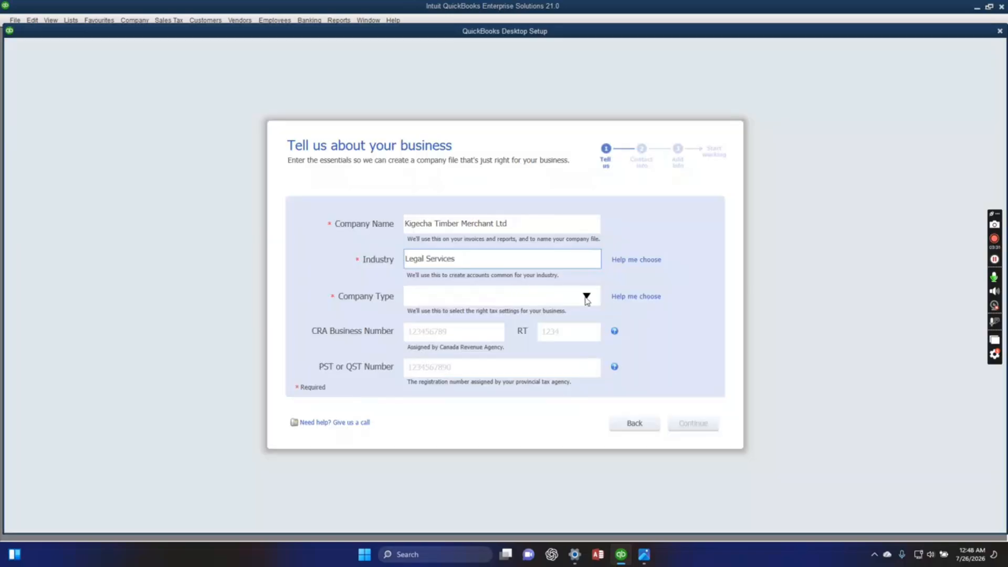
Set the company type to Sole Proprietorship and continue to the business contact information
left_click(587, 295)
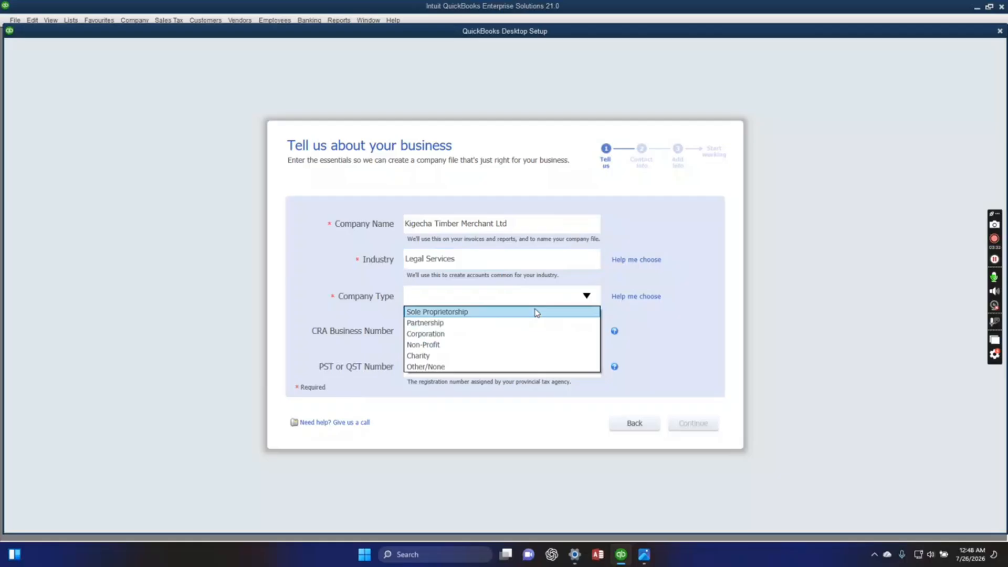
left_click(536, 313)
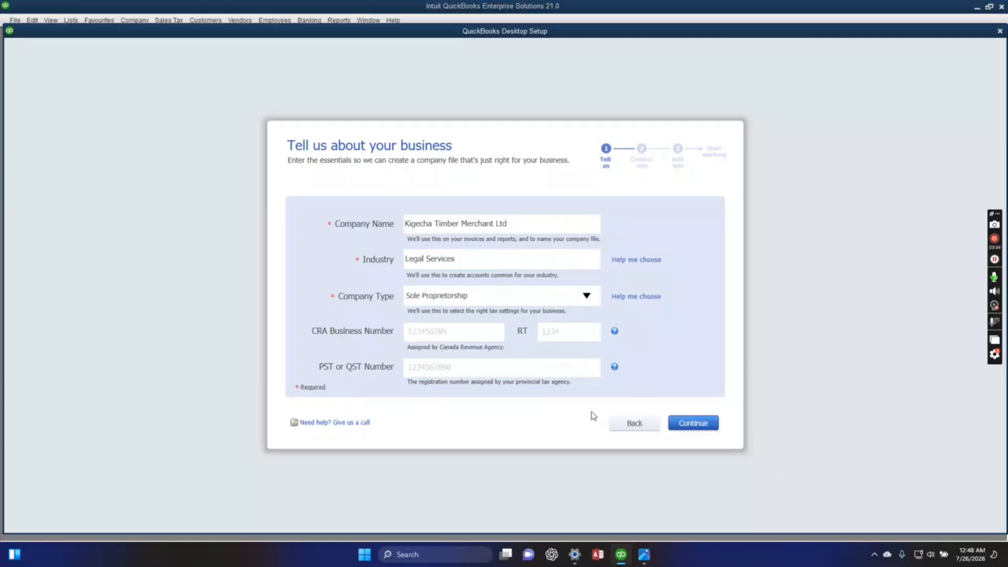
left_click(691, 424)
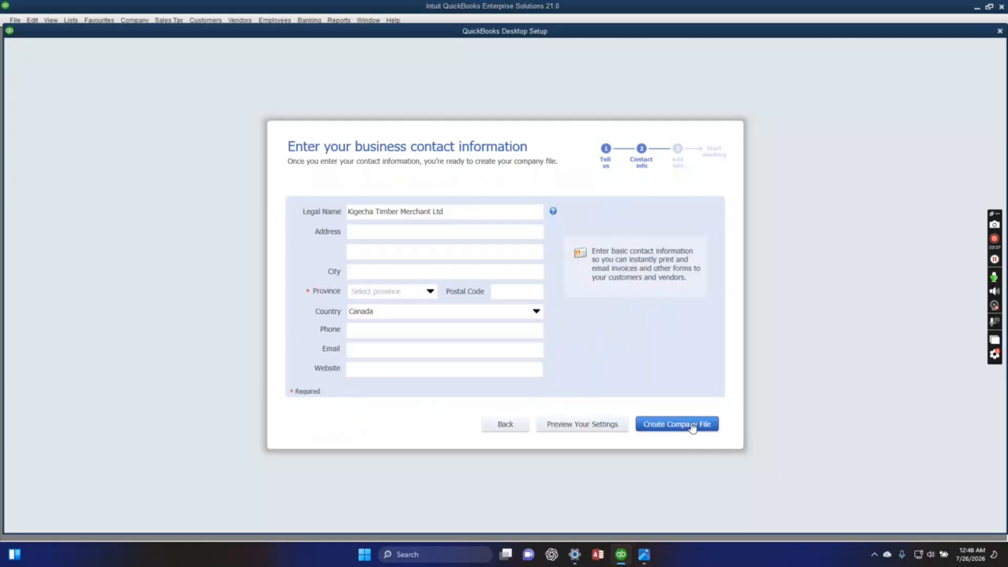
Try to create the company file without a province, adding a period after Kigecha in the legal name
left_click(693, 426)
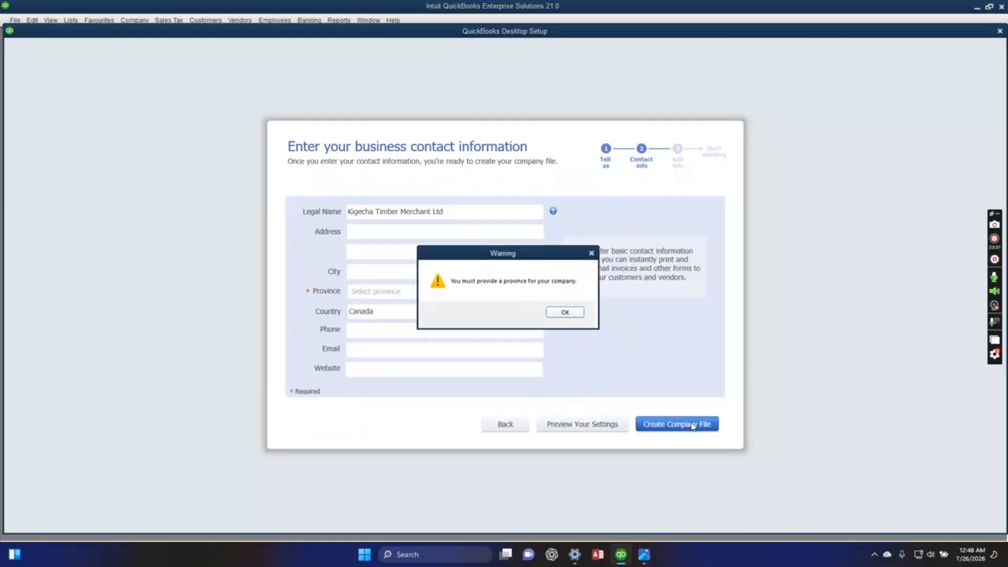
left_click(567, 313)
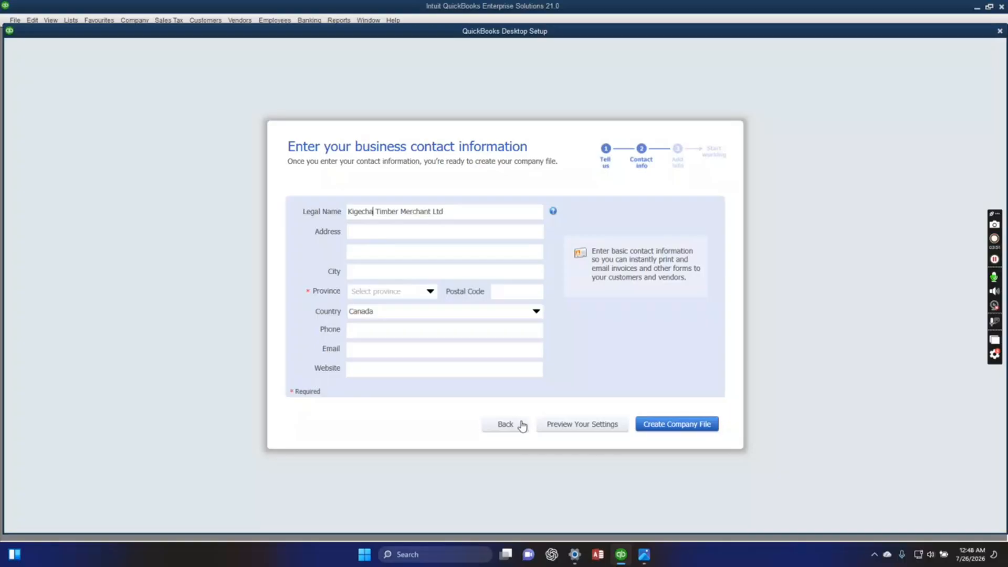
type(".")
left_click(664, 428)
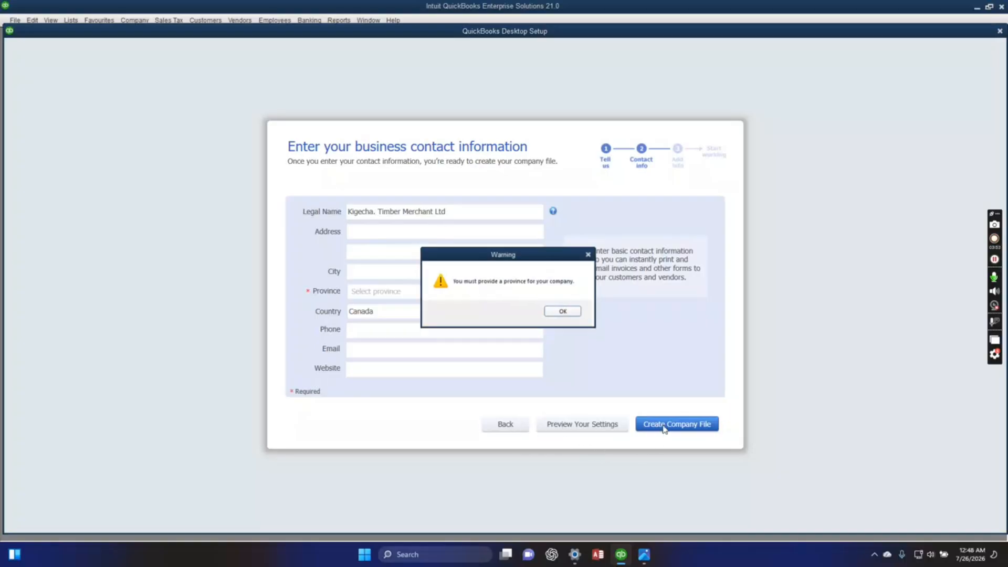
left_click(564, 313)
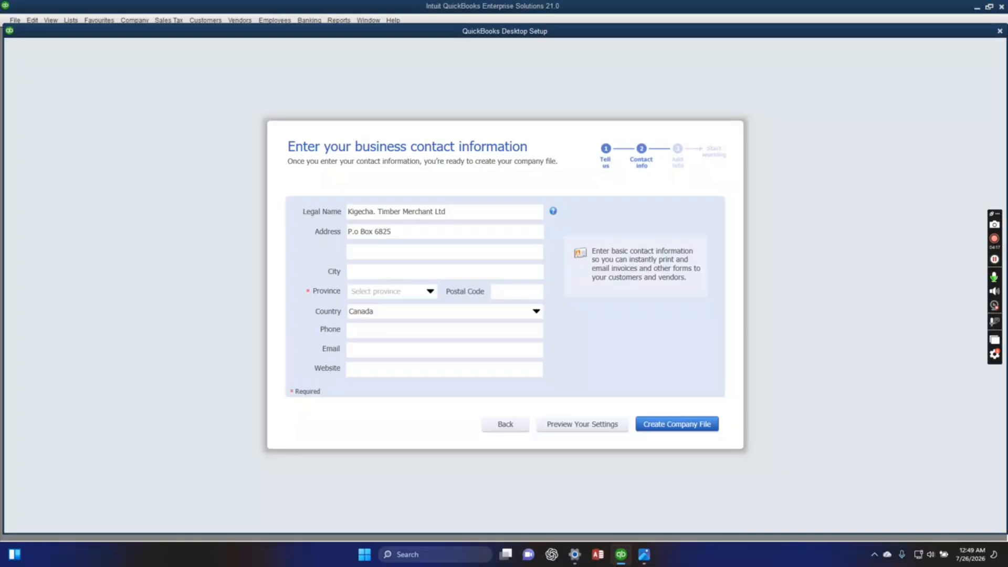
Enter the company's postal address, with Misitu as the city and Kenya as the country
type("- 00200")
left_click(536, 313)
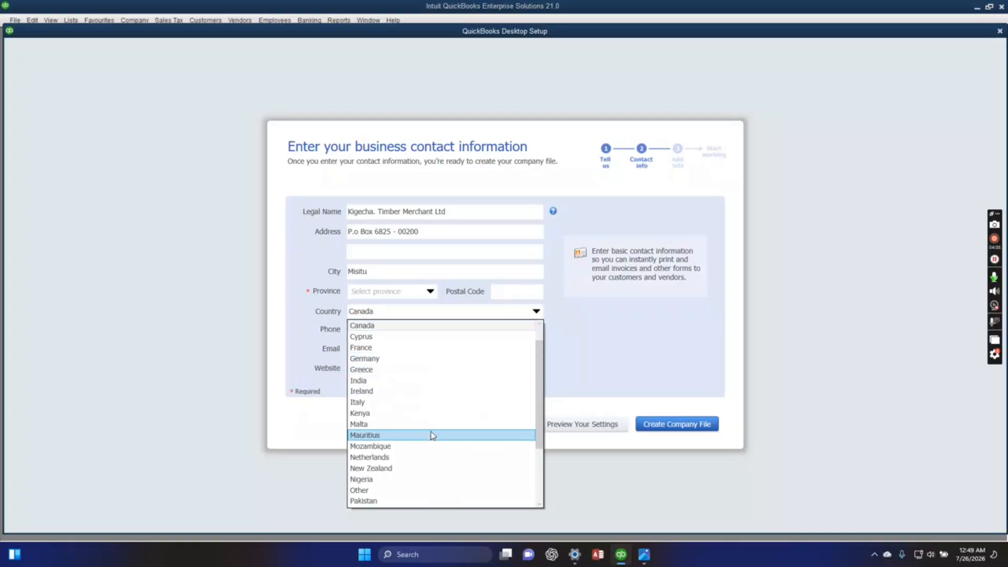
left_click(427, 413)
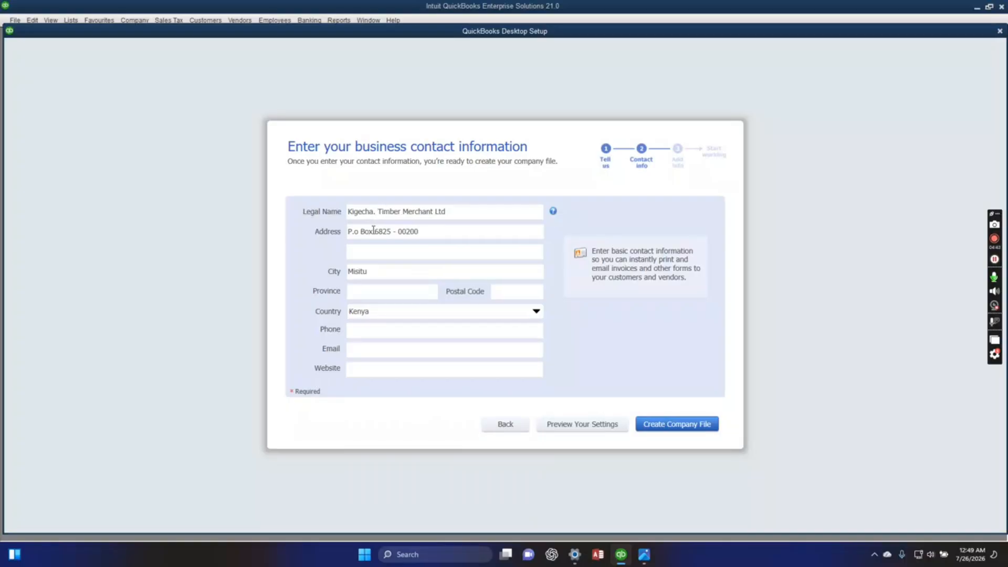
Correct the legal name to Kigecha Timber Merchant Ltd and try to save the company file over the existing file of that name
key("BackSpace")
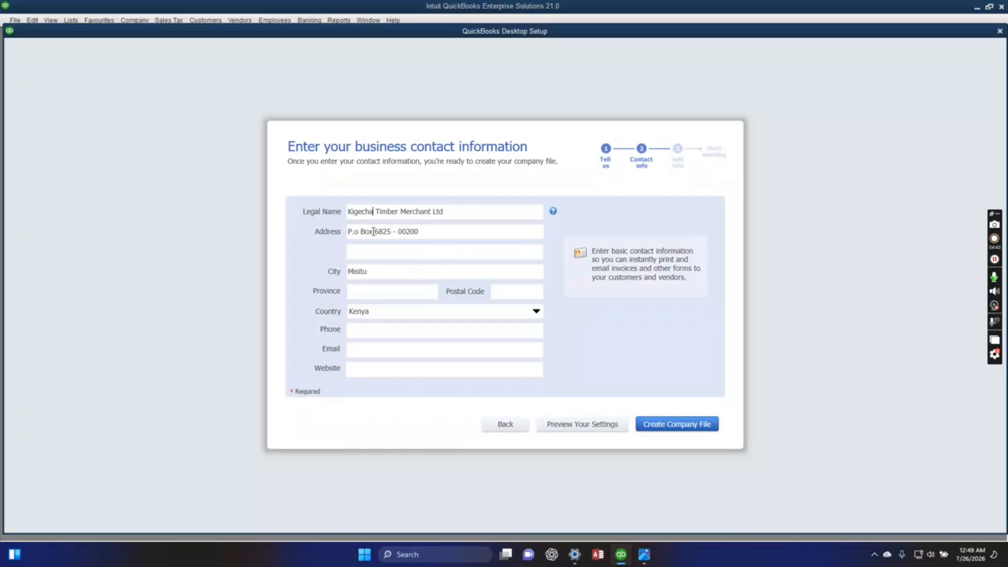
left_click(654, 426)
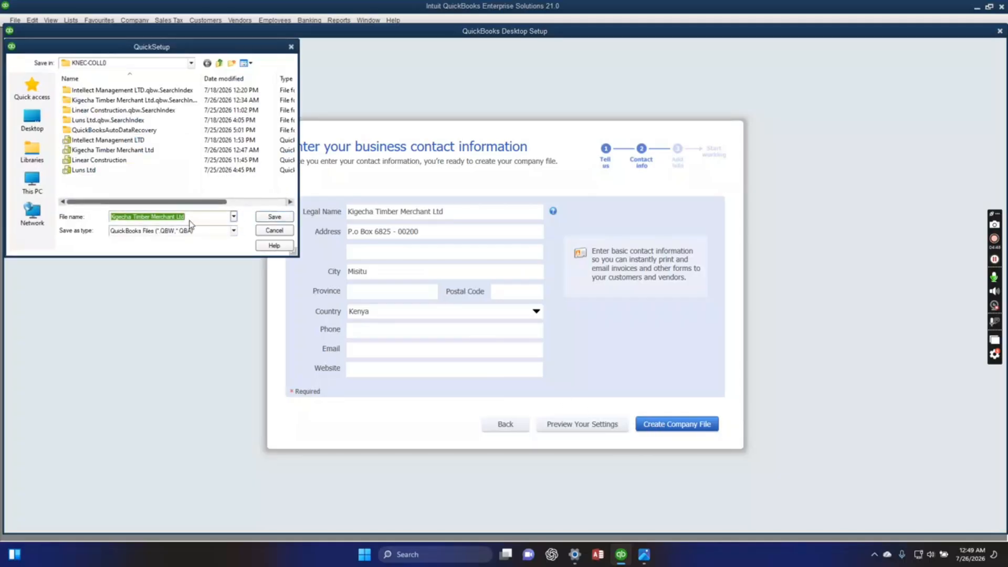
left_click(264, 219)
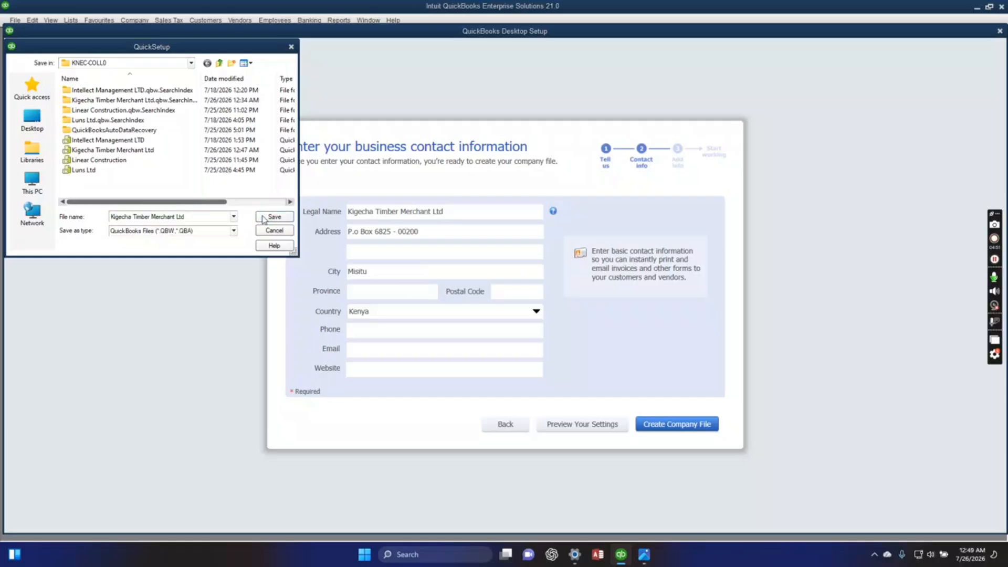
left_click(518, 277)
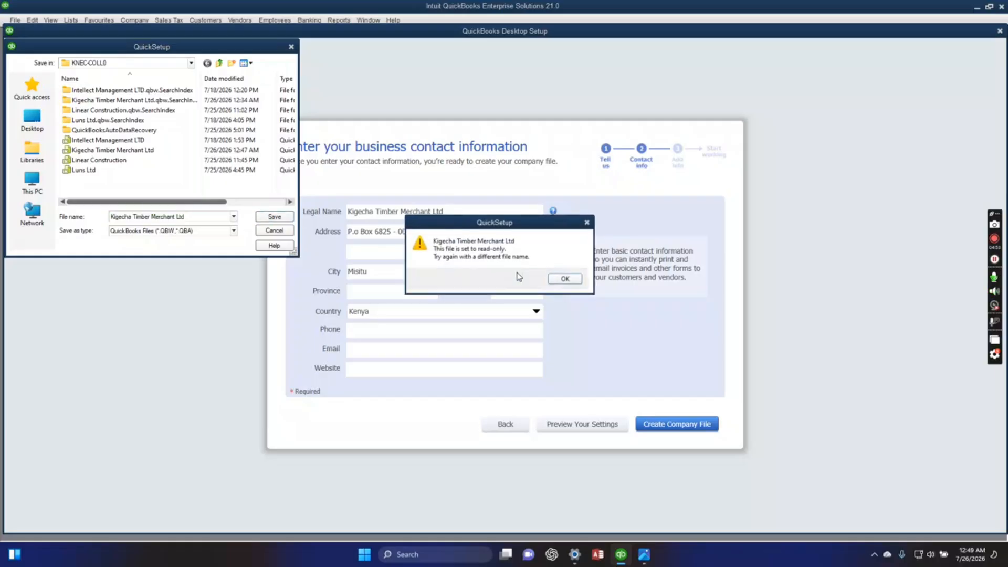
left_click(563, 279)
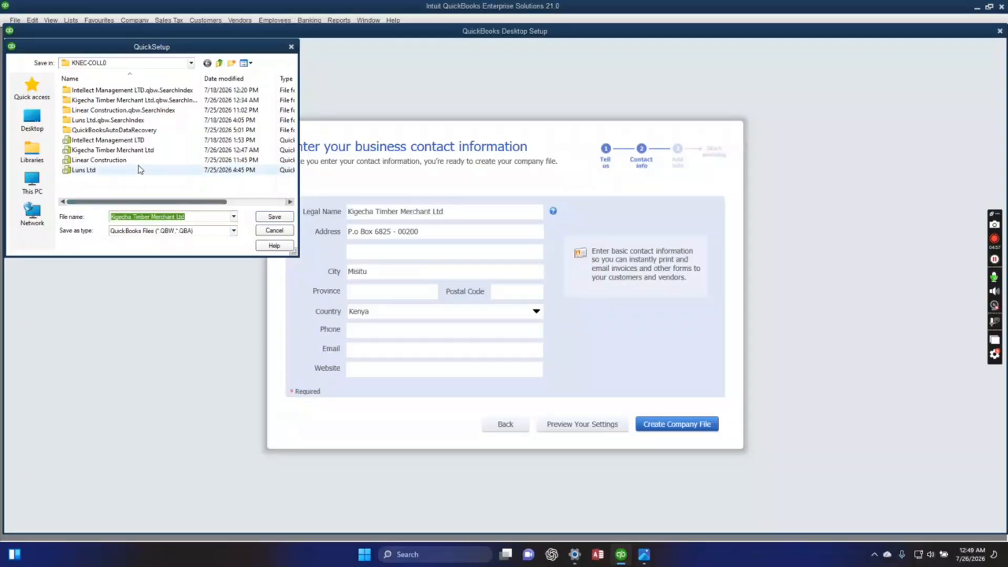
double_click(116, 151)
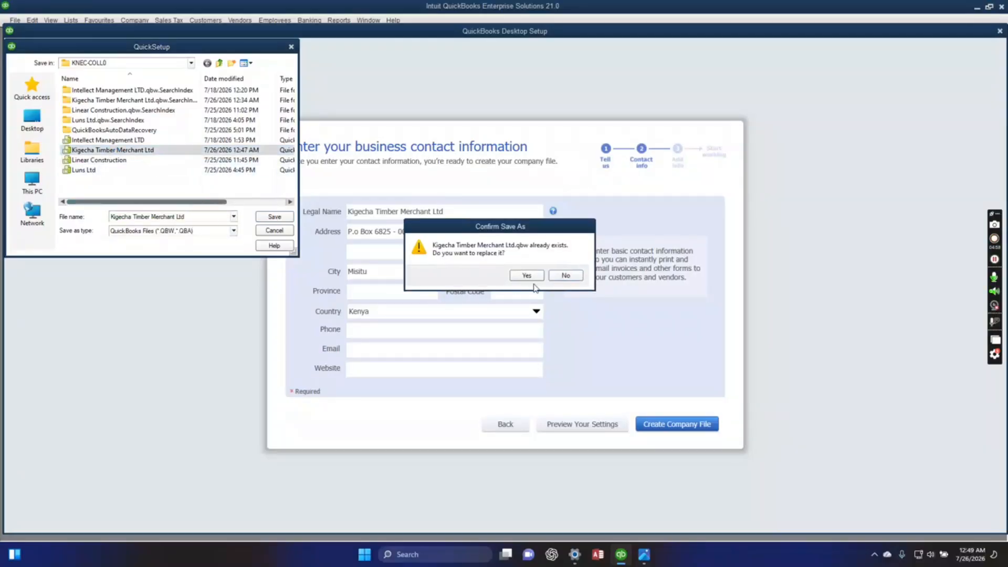
left_click(526, 275)
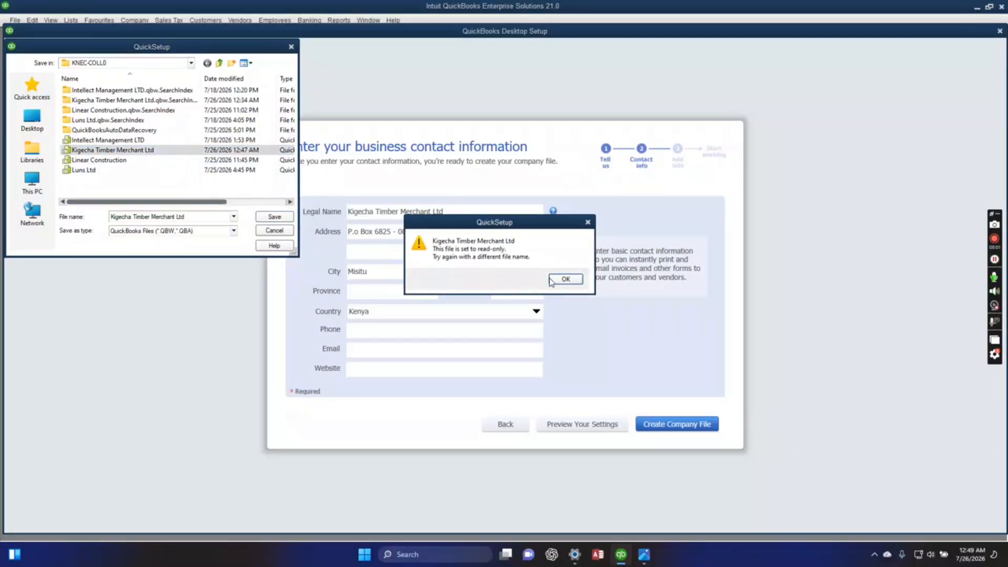
left_click(565, 279)
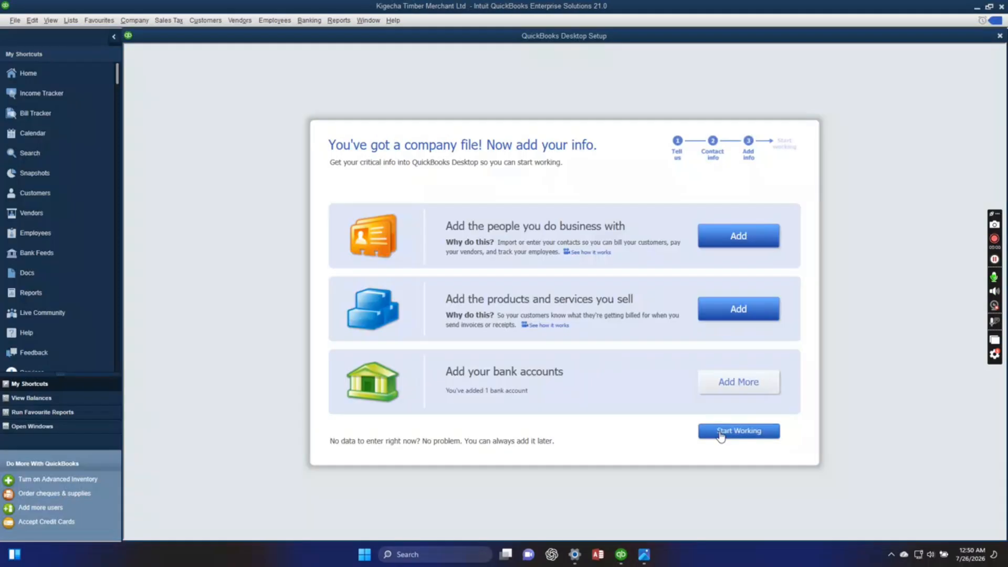
Finish the company setup by starting work, and close the Live Community and New Feature Tour windows
left_click(721, 436)
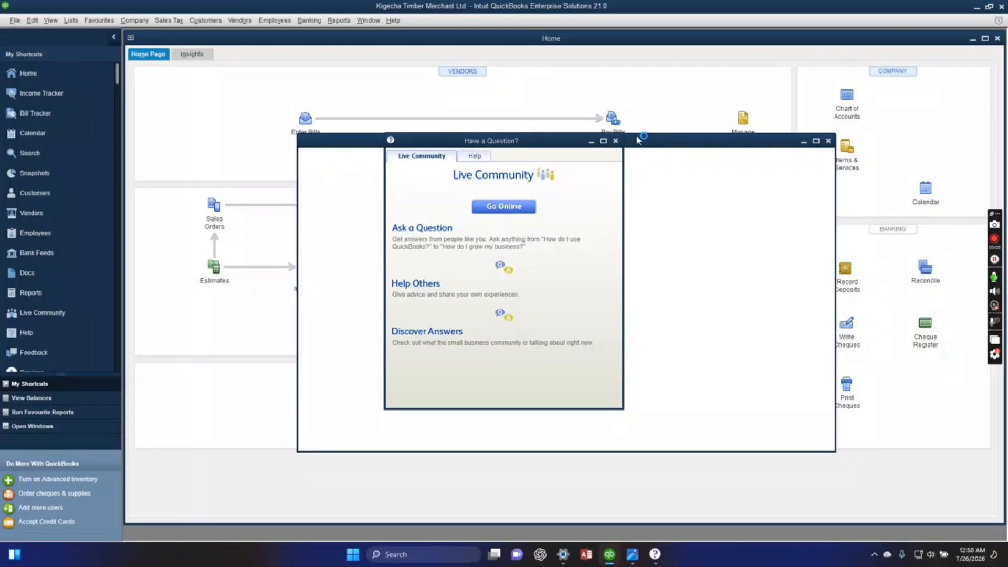
left_click(617, 140)
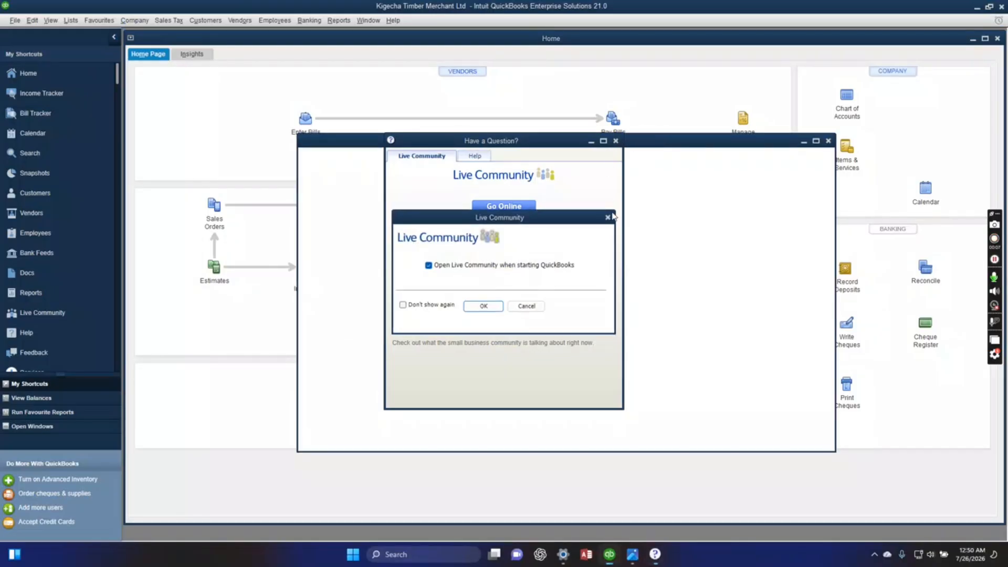
left_click(608, 215)
left_click(616, 140)
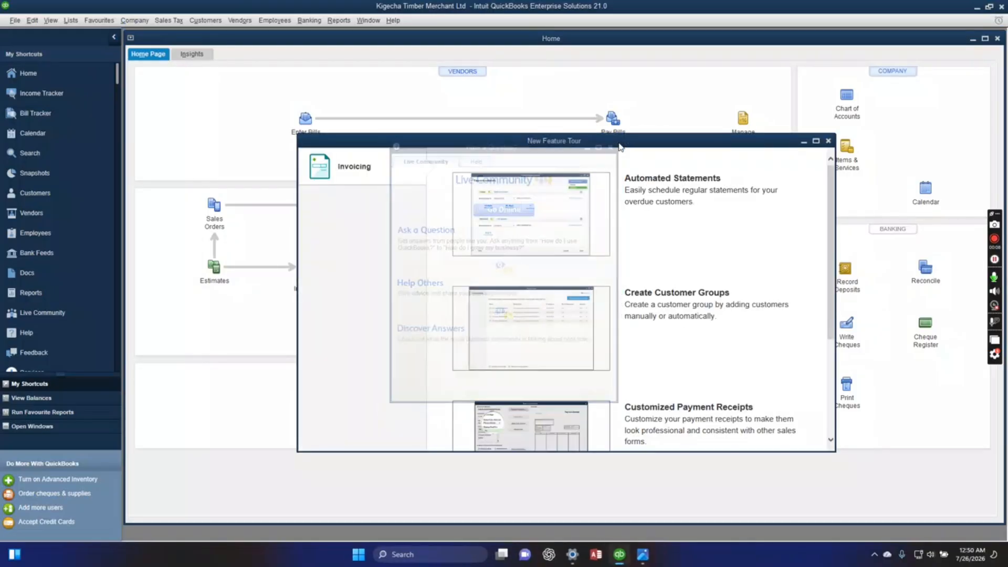
left_click(828, 142)
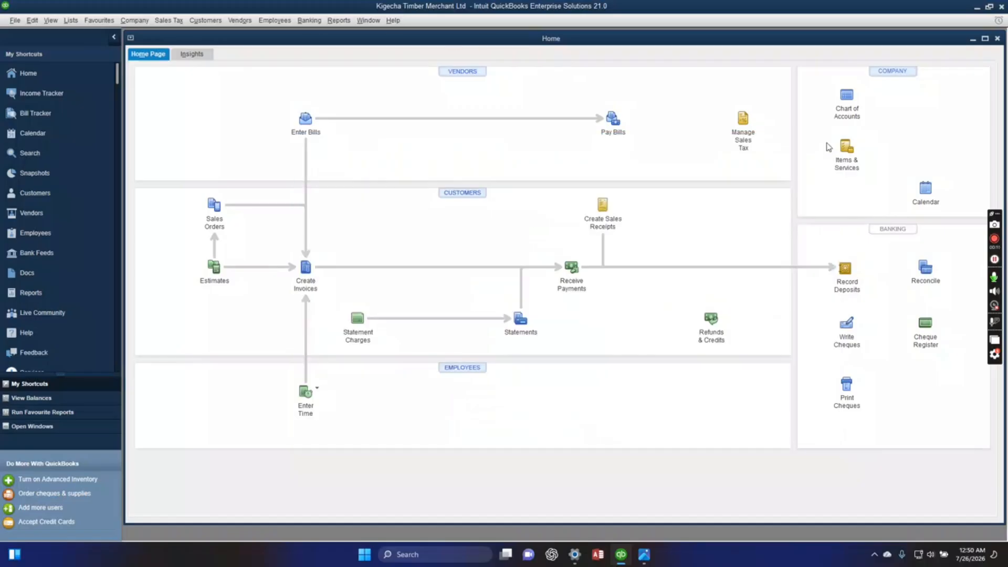
Turn on multiple currency tracking in the company preferences and accept the conditions
left_click(31, 20)
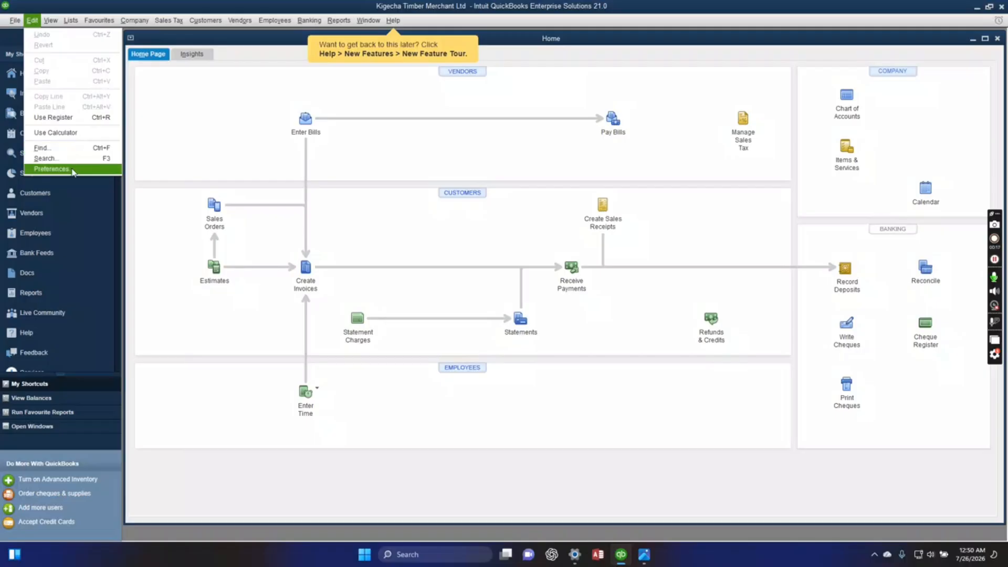
left_click(81, 159)
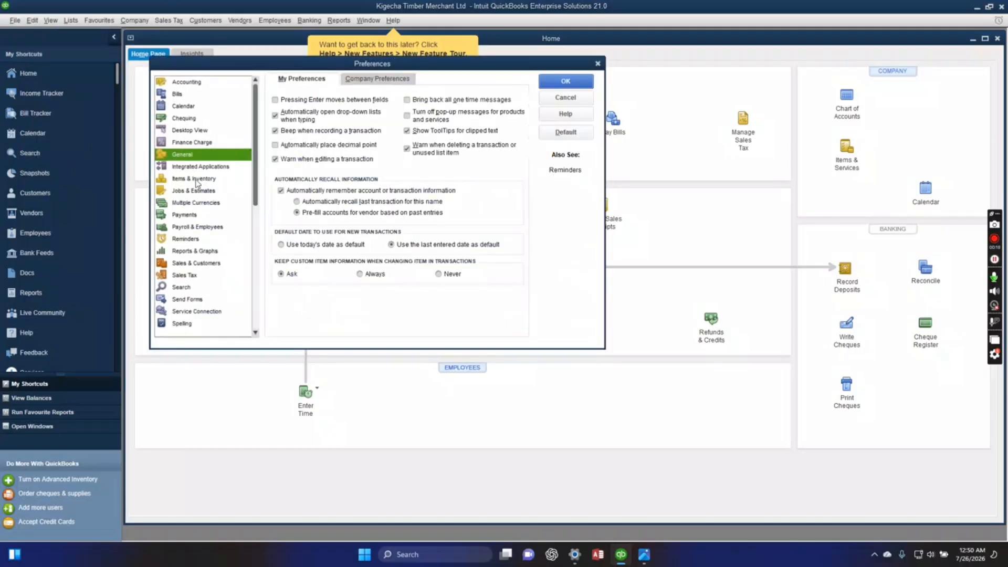
left_click(188, 203)
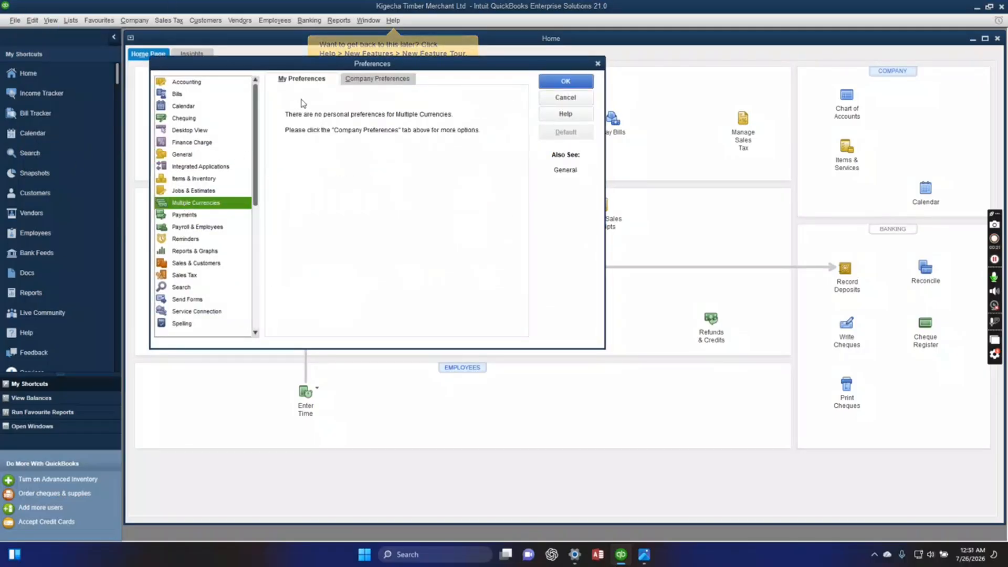
left_click(347, 84)
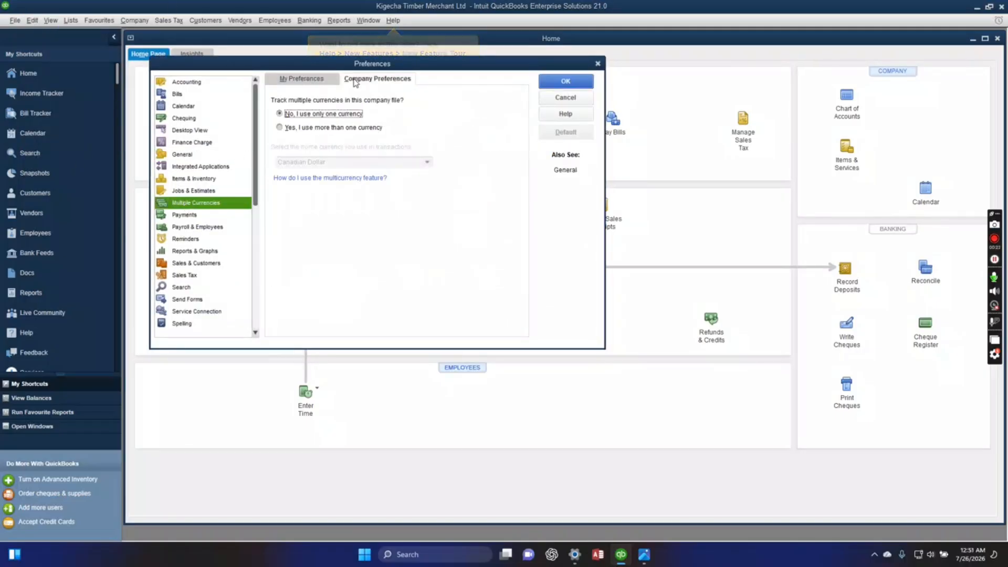
left_click(279, 127)
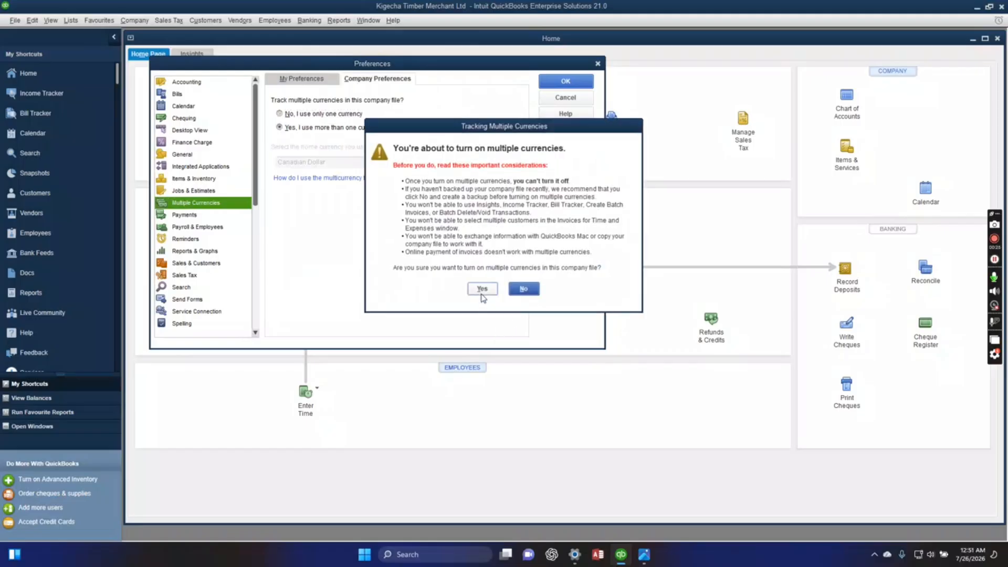
left_click(482, 288)
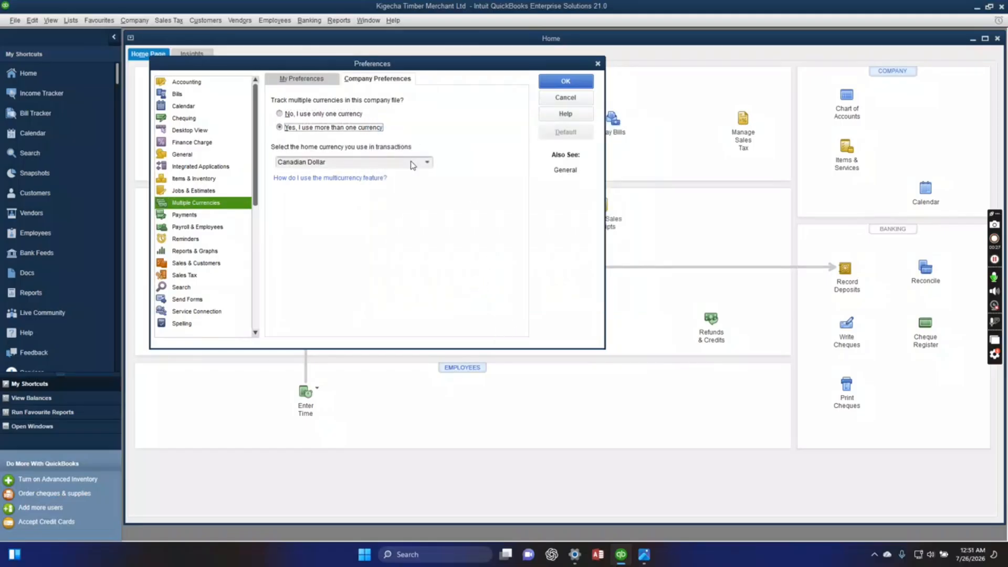
Set the home currency to Kenyan Shilling, make it active, and reopen the company file with the updated settings, dismissing Live Community
left_click(427, 162)
left_click(376, 182)
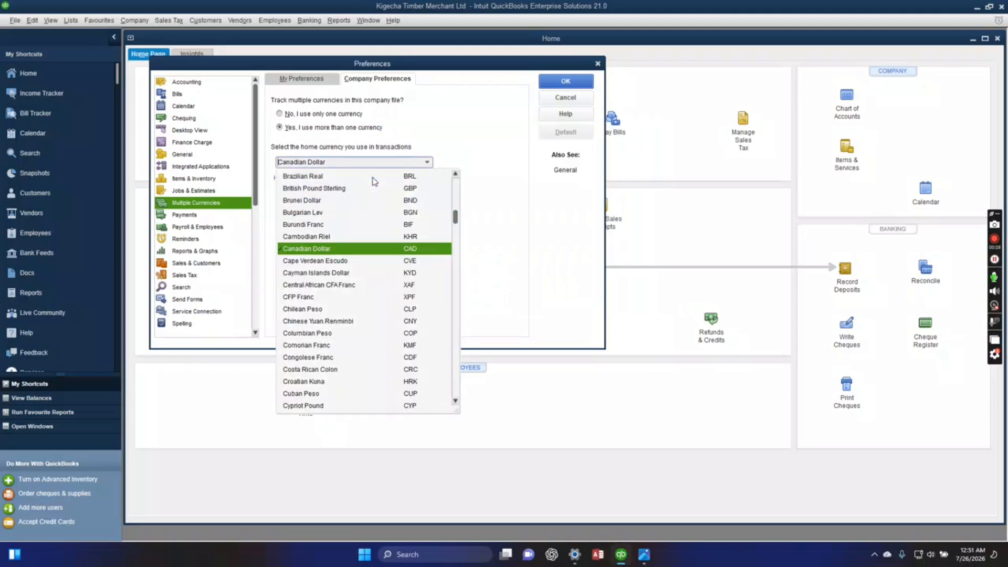
left_click_drag(337, 163, 274, 168)
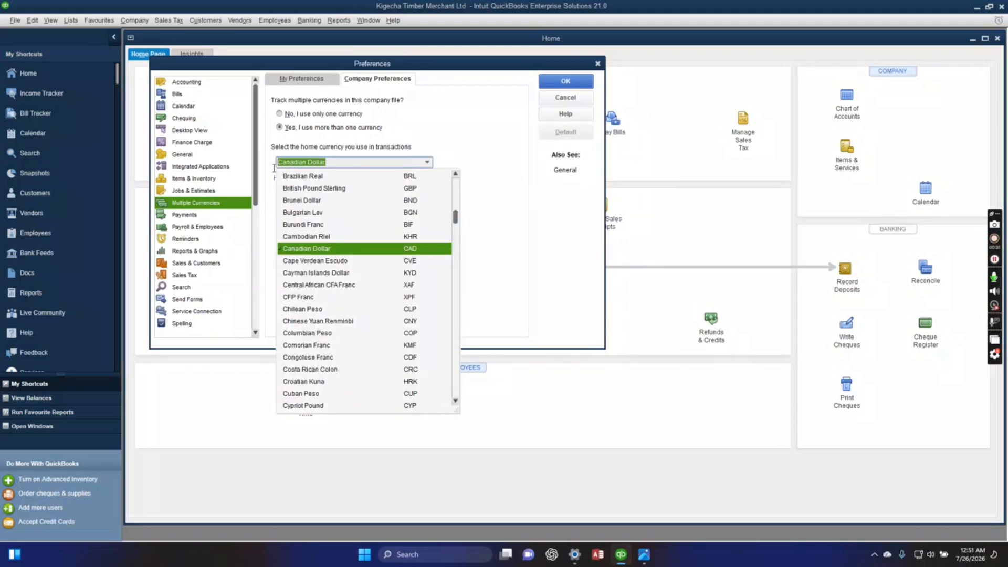
type("khstani Tenge")
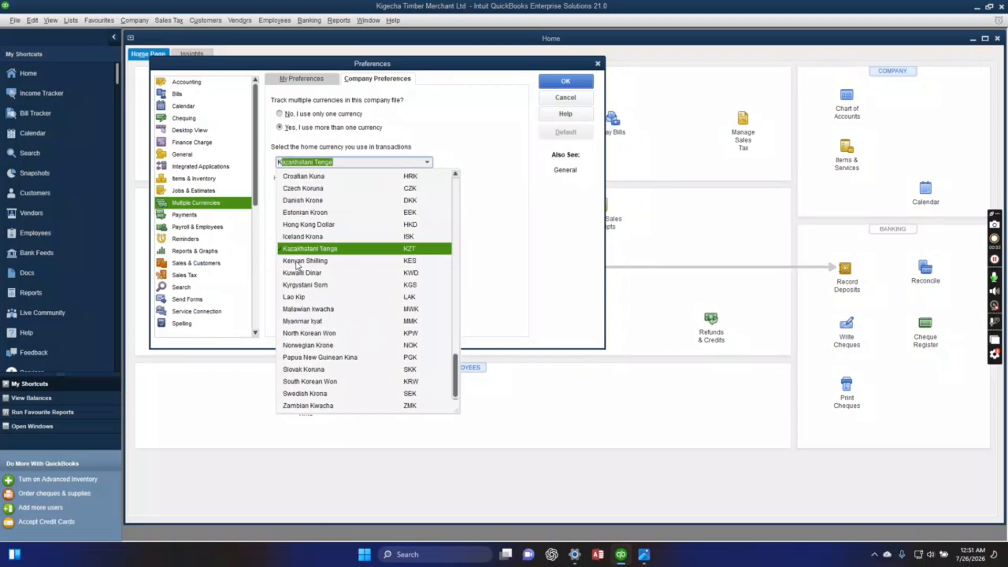
left_click(298, 261)
left_click(496, 169)
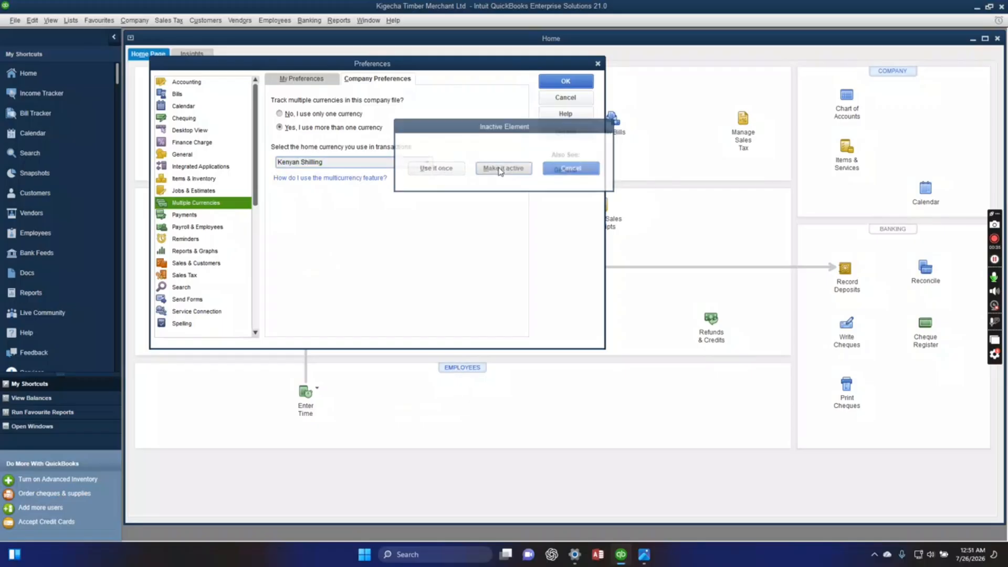
left_click(483, 231)
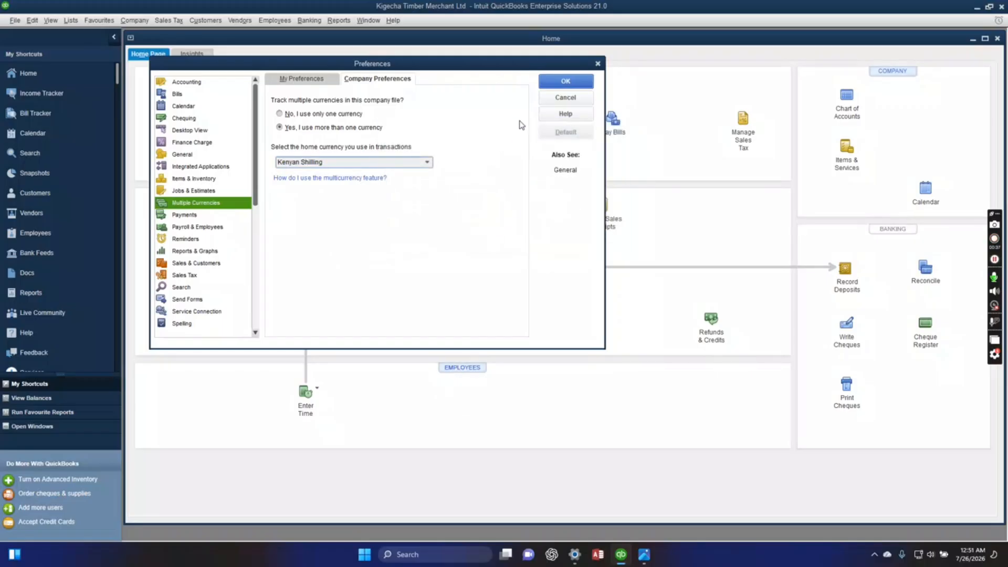
left_click(547, 84)
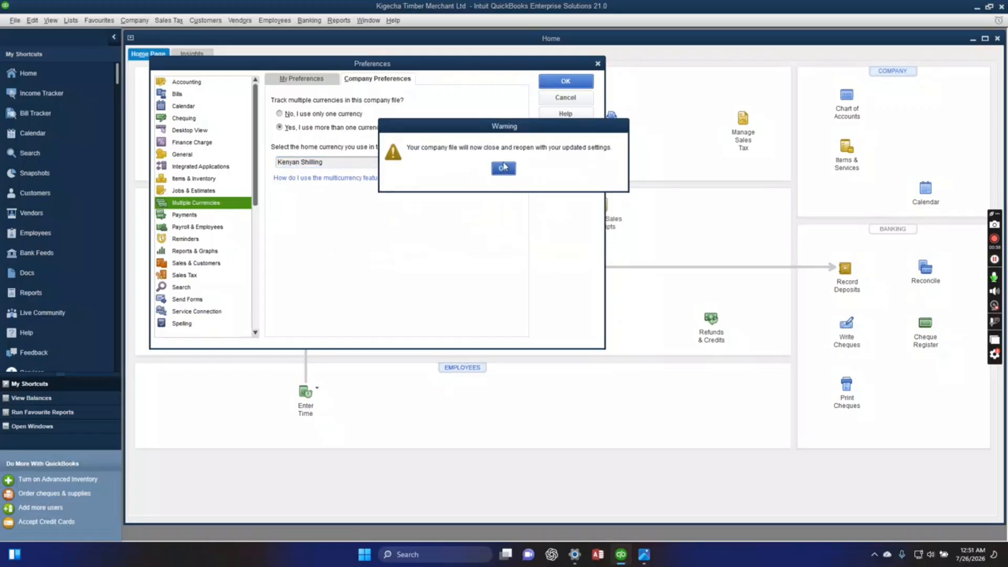
left_click(502, 168)
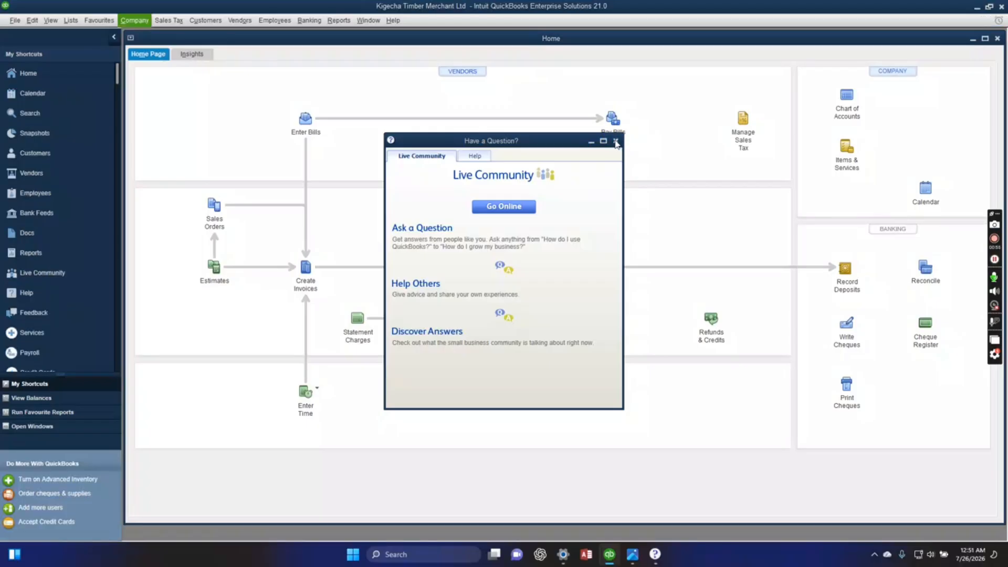
left_click(616, 141)
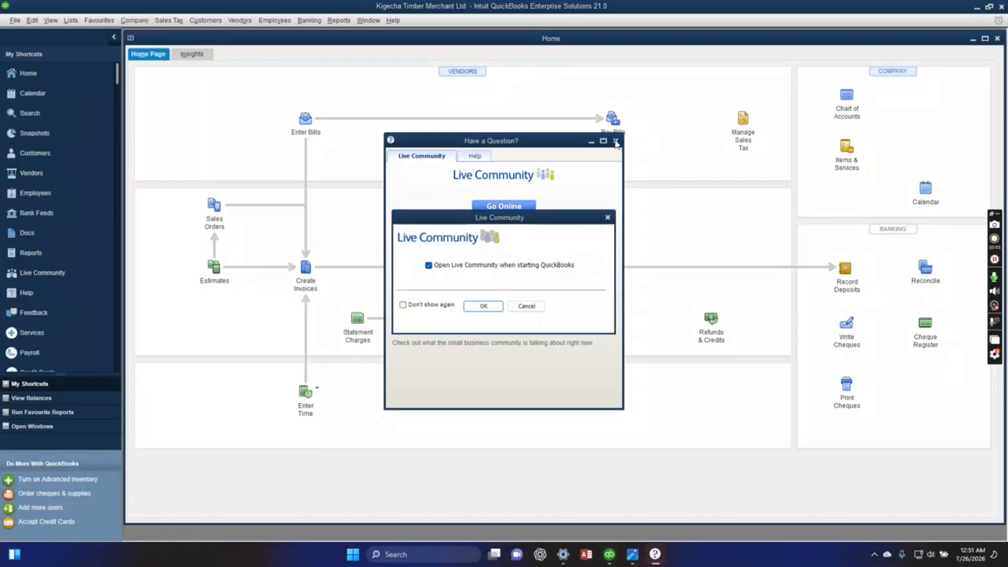
left_click(608, 217)
Set November as the first month of both the fiscal year and the tax year in the company information
left_click(134, 23)
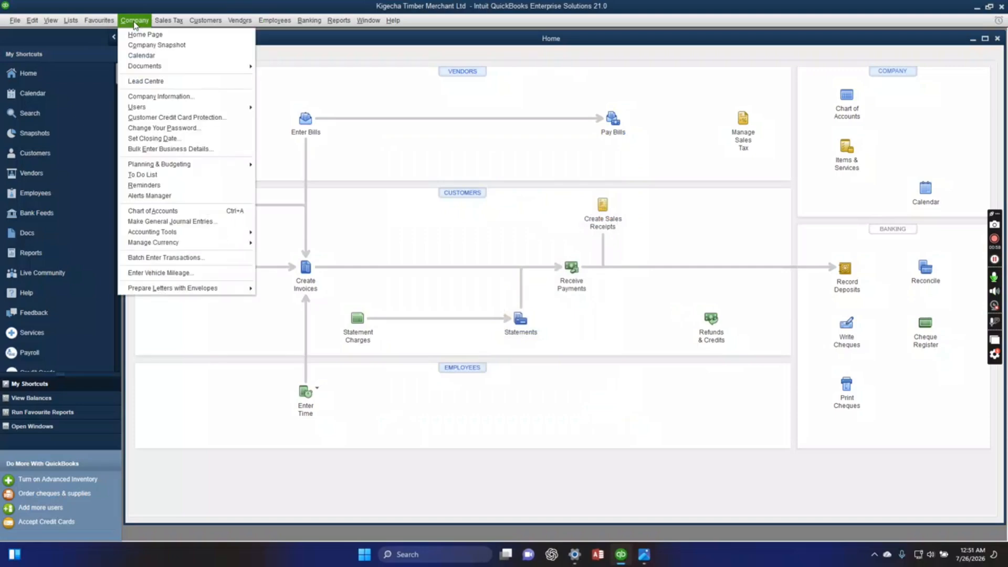
left_click(159, 97)
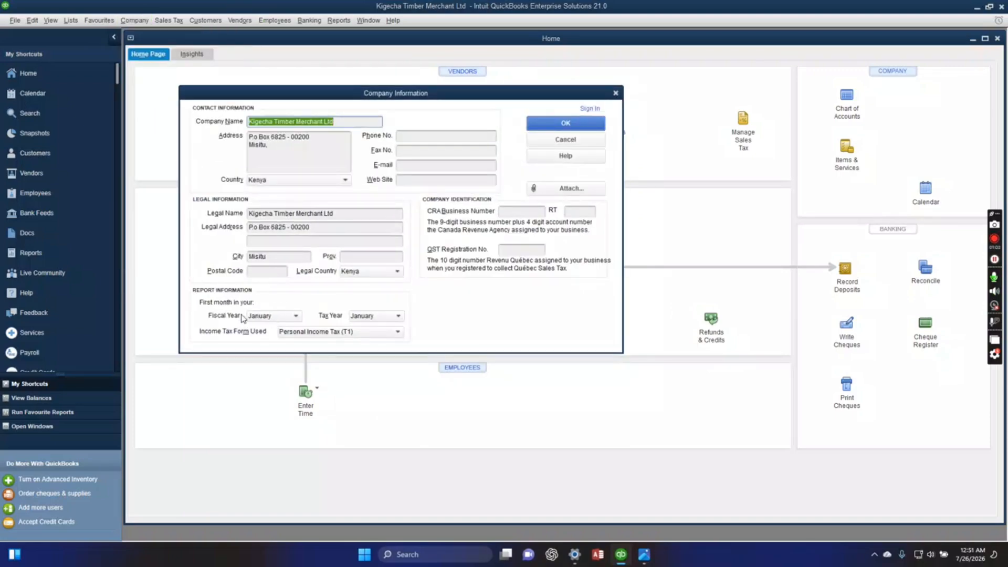
left_click(293, 316)
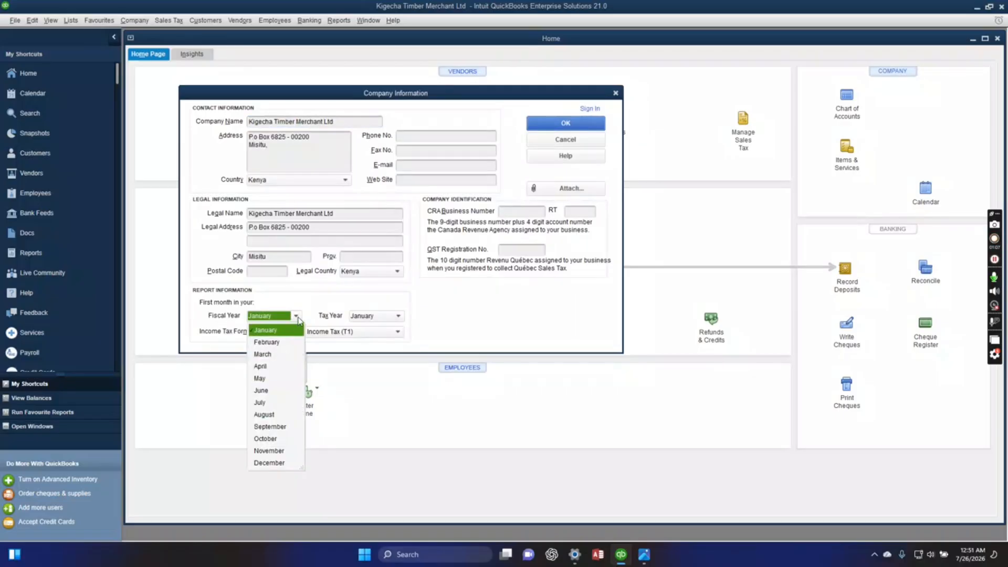
left_click(297, 317)
left_click(297, 318)
left_click(279, 454)
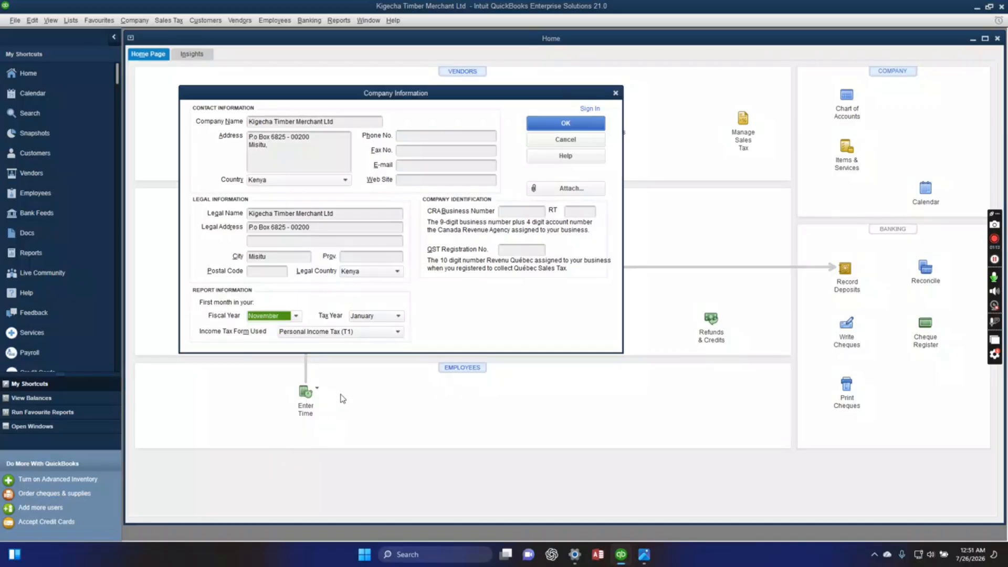
left_click(397, 315)
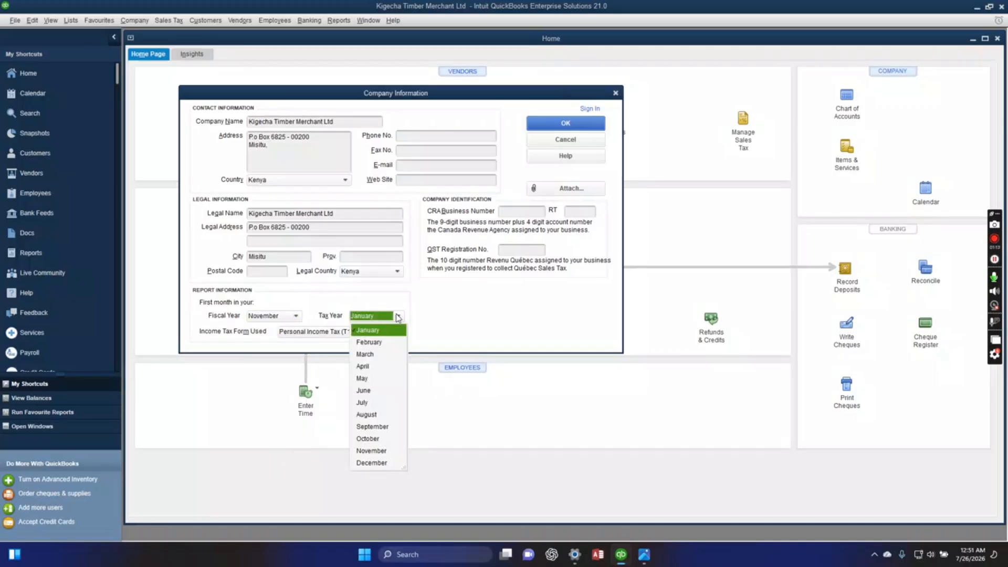
left_click(382, 451)
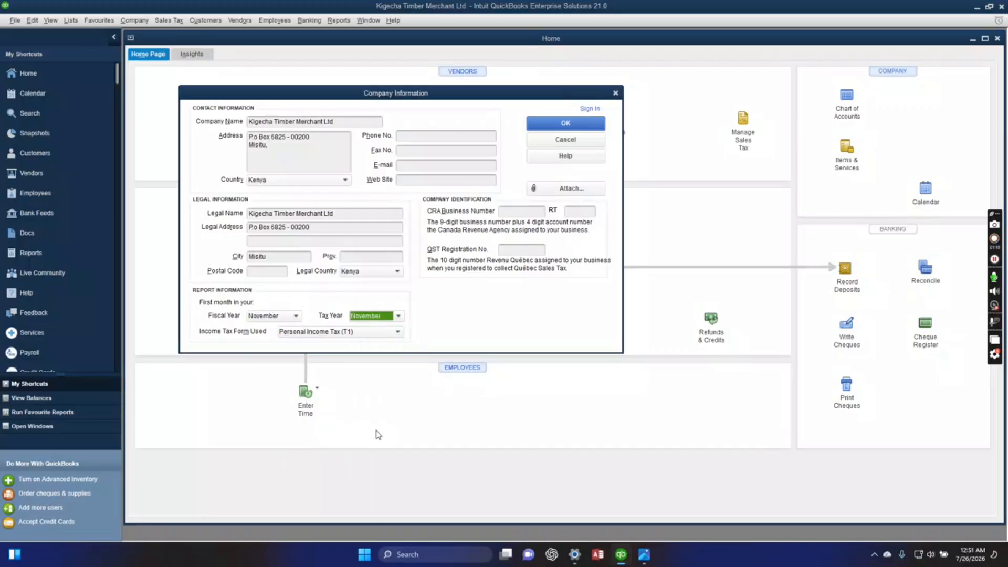
left_click(583, 128)
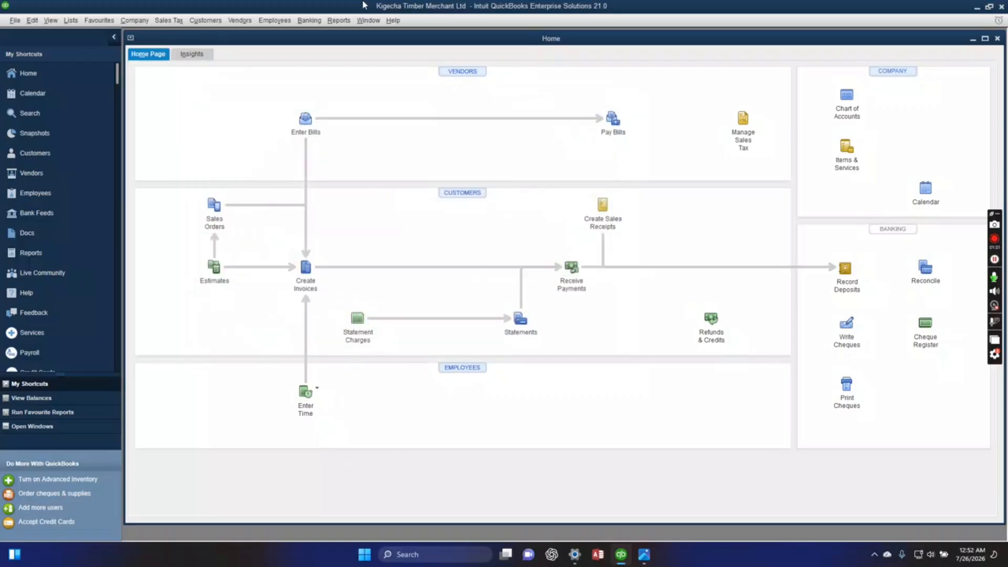
Open the chart of accounts at full size and begin a new account of the Fixed Asset type
left_click(854, 99)
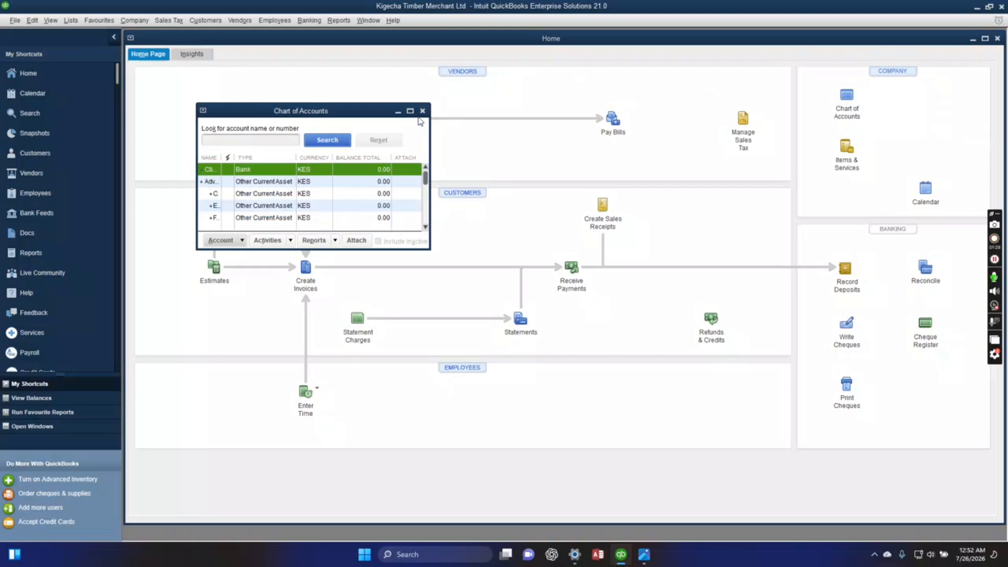
mouse_move(414, 115)
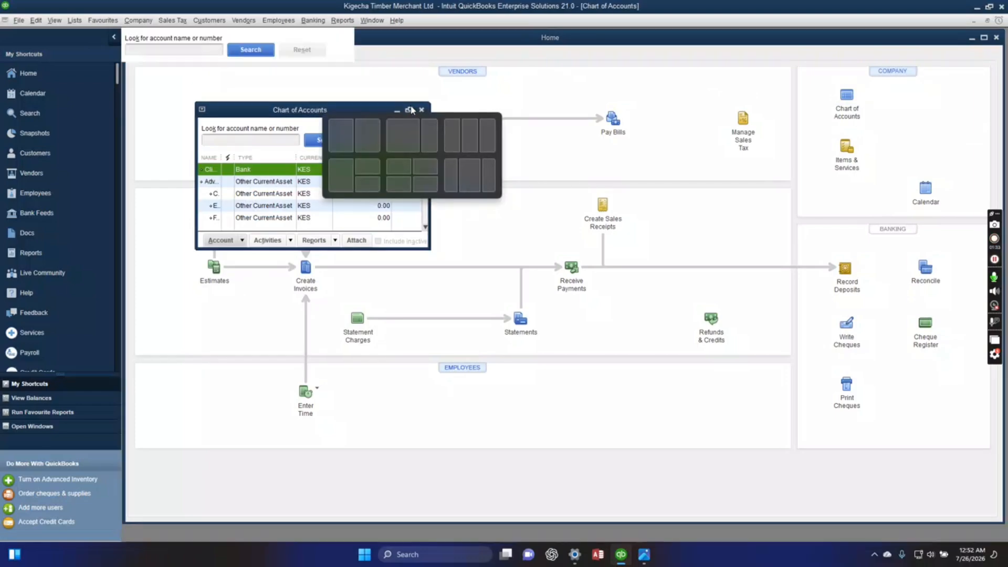
left_click(411, 110)
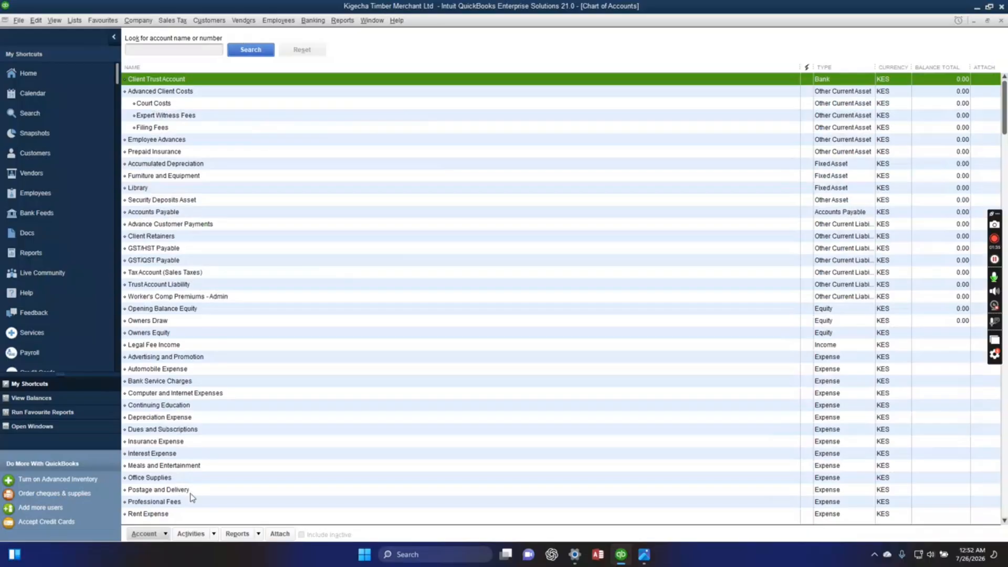
left_click(164, 534)
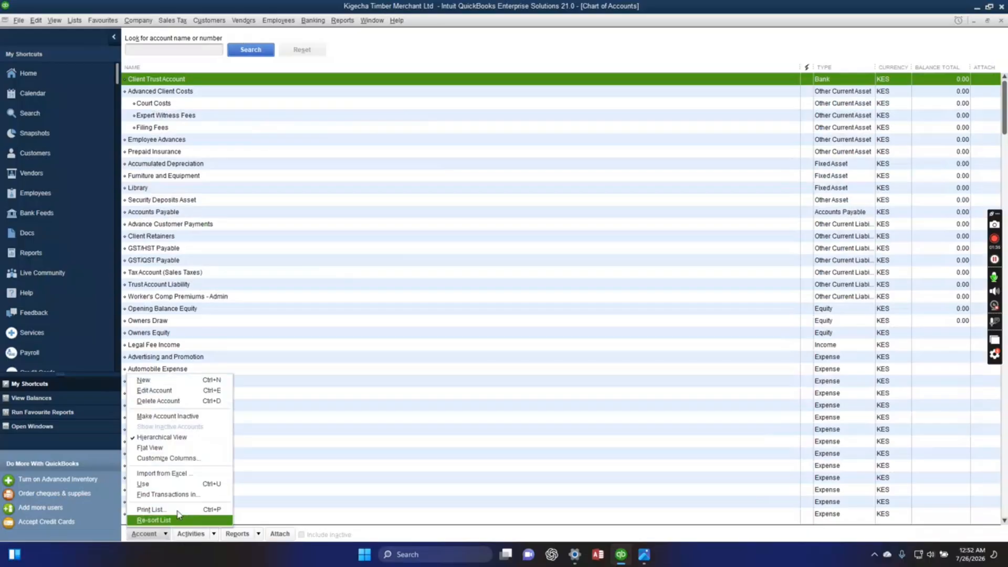
left_click(190, 384)
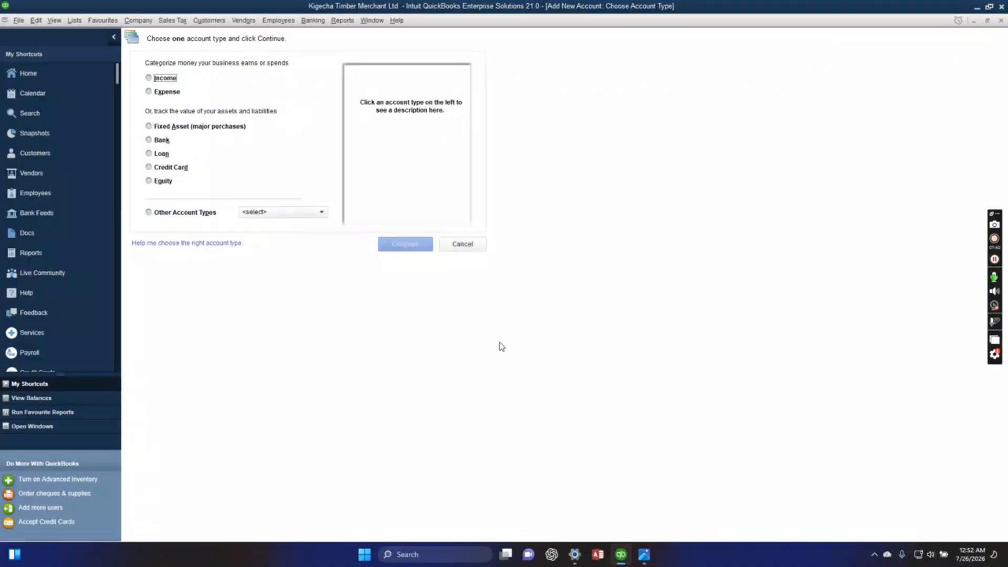
left_click(149, 127)
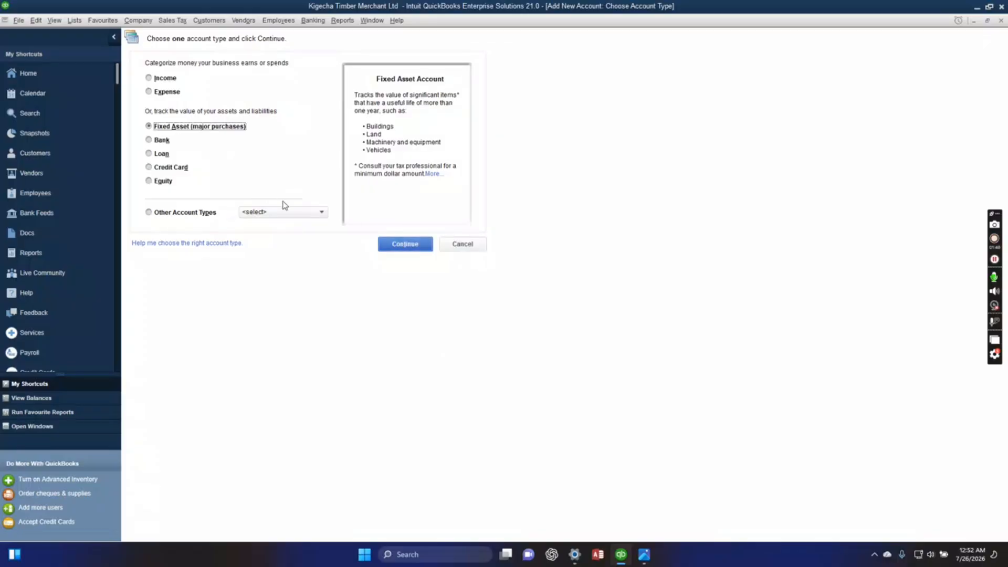
left_click(397, 244)
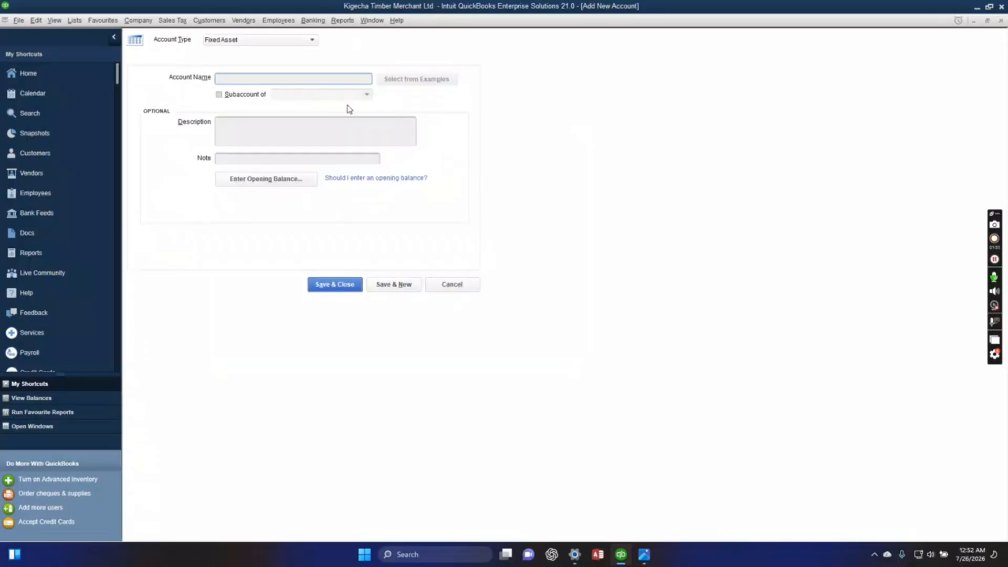
key("Escape")
key("Escape")
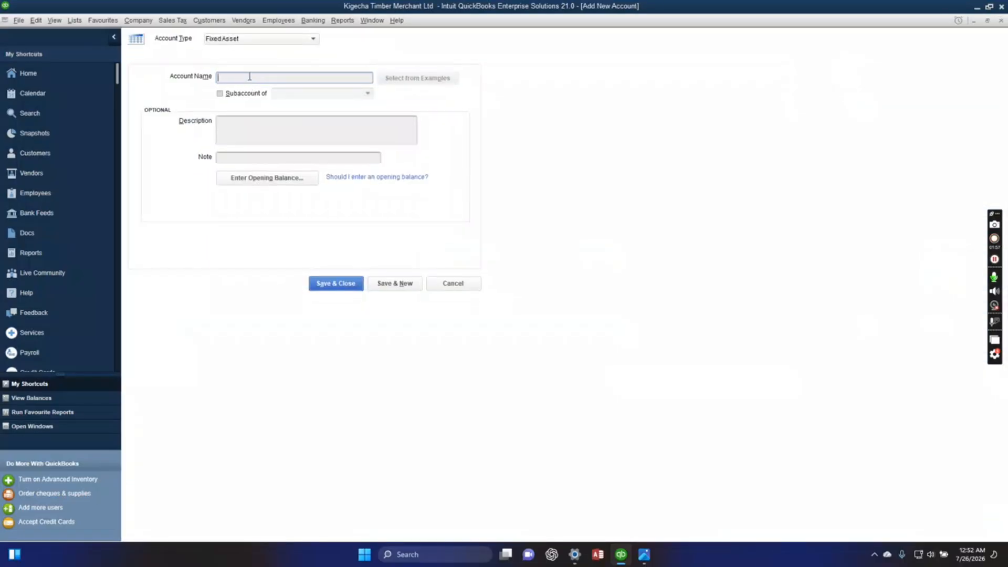
Name the fixed asset account Workshop equipment, set its opening balance to 4,100,000 as of 11/01/2016, and save it, accepting the past date
type("W")
type("uipment")
left_click(254, 178)
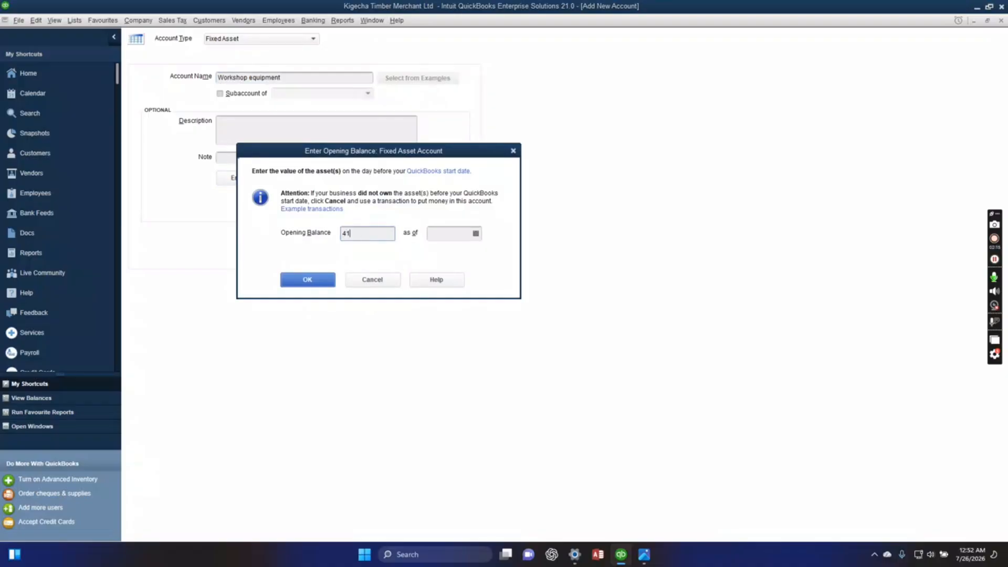
type("4100000")
left_click(444, 232)
type("11/1")
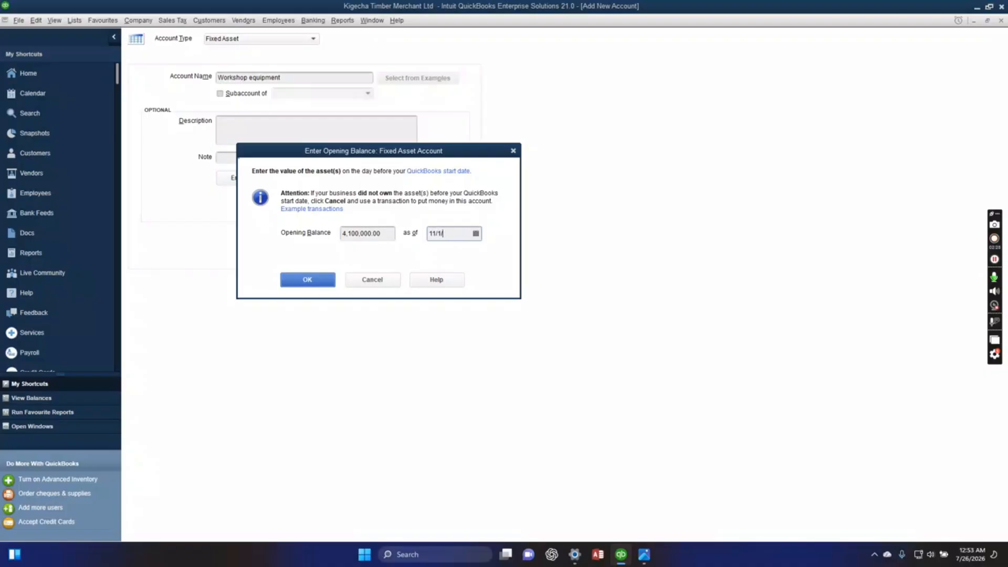
type("/2016")
left_click_drag(463, 236, 425, 235)
left_click(312, 284)
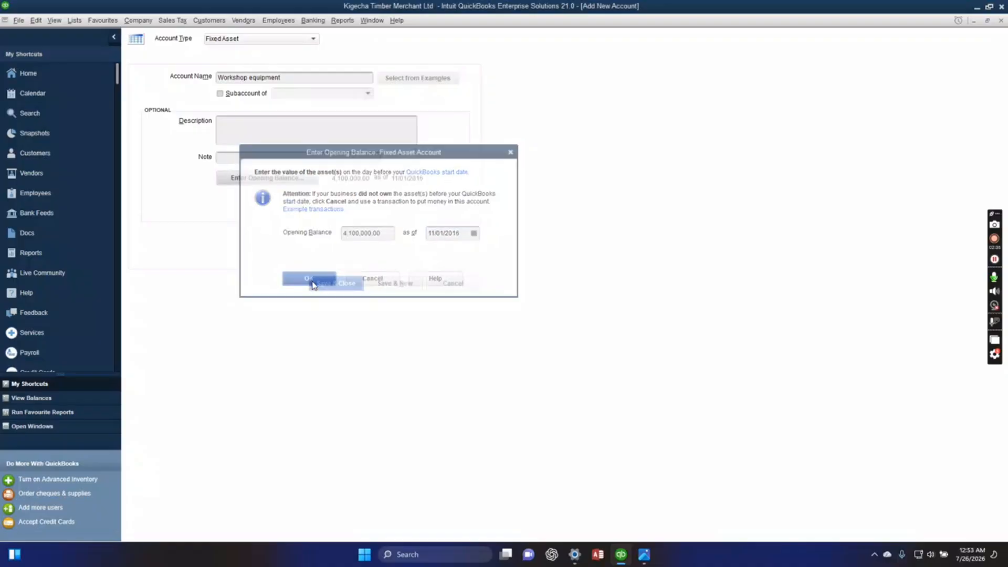
left_click(383, 284)
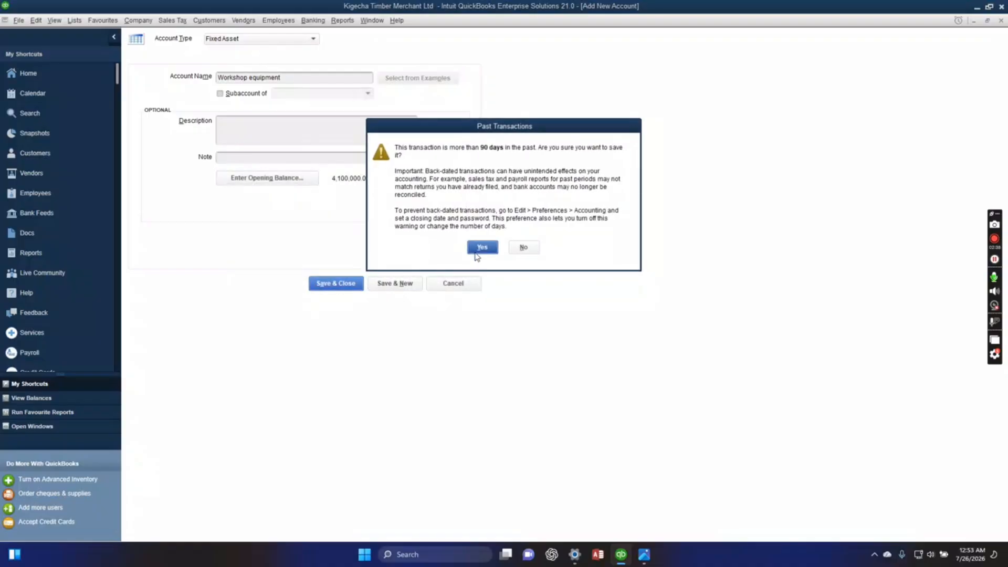
left_click(479, 248)
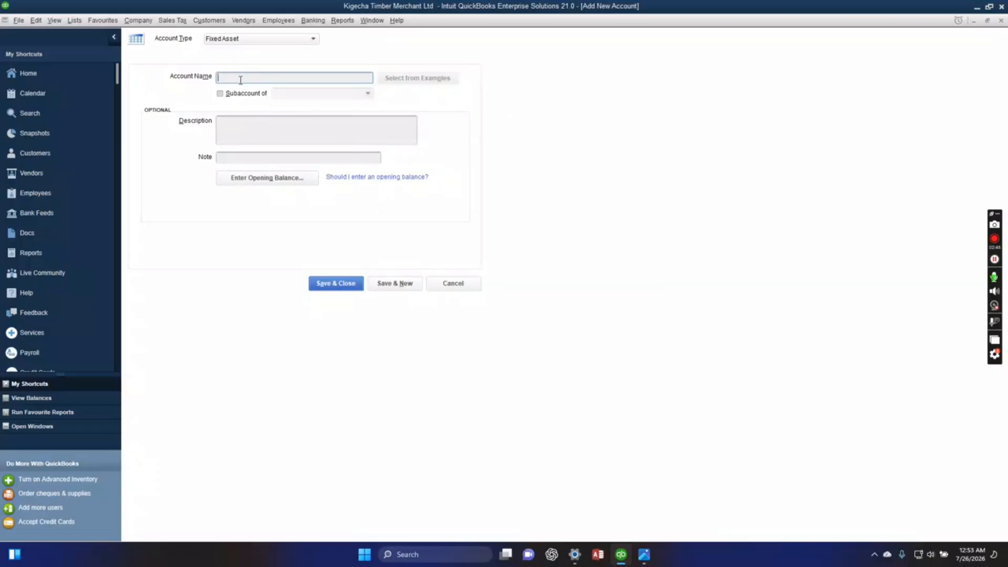
type("Depreciation")
left_click(220, 93)
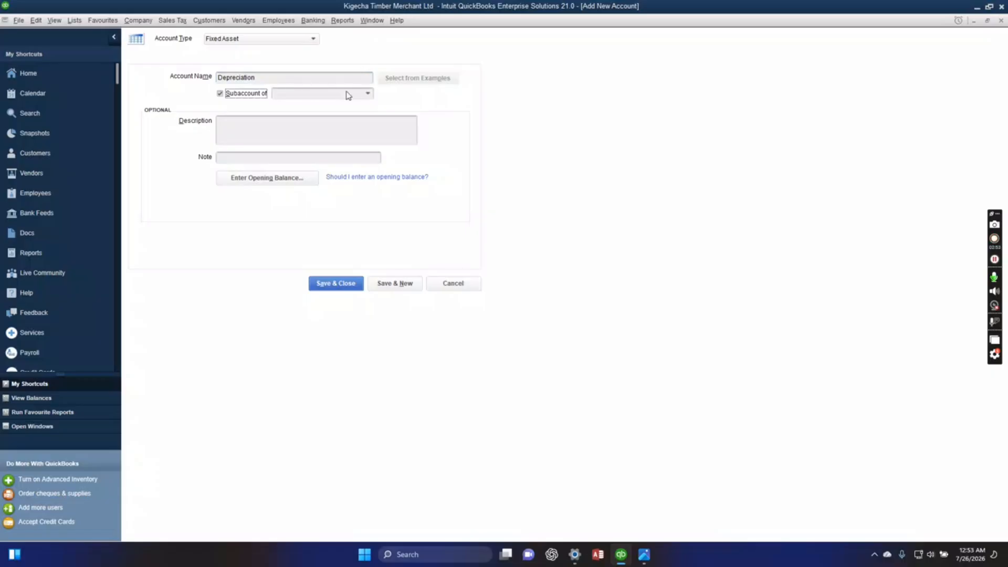
left_click(367, 94)
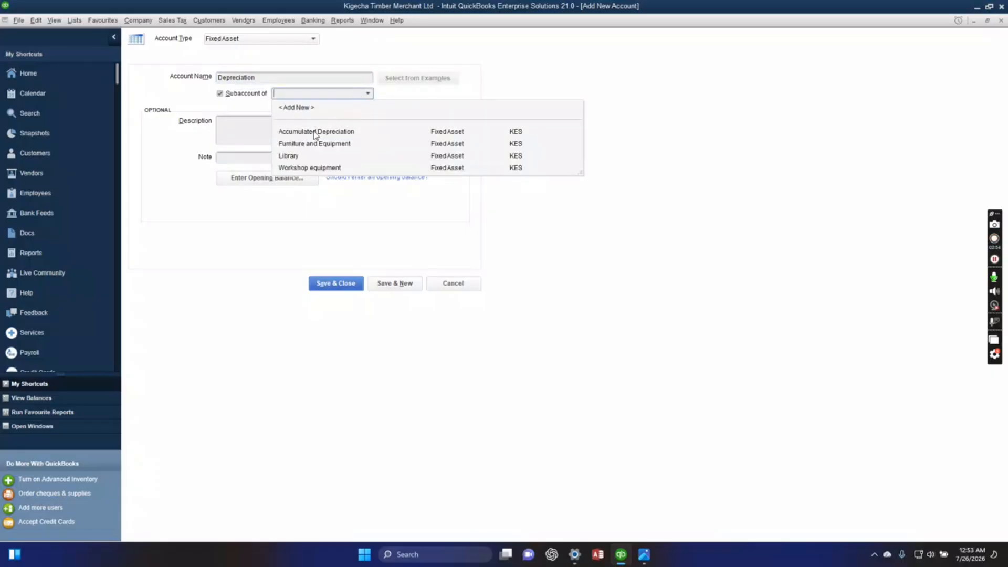
left_click(302, 168)
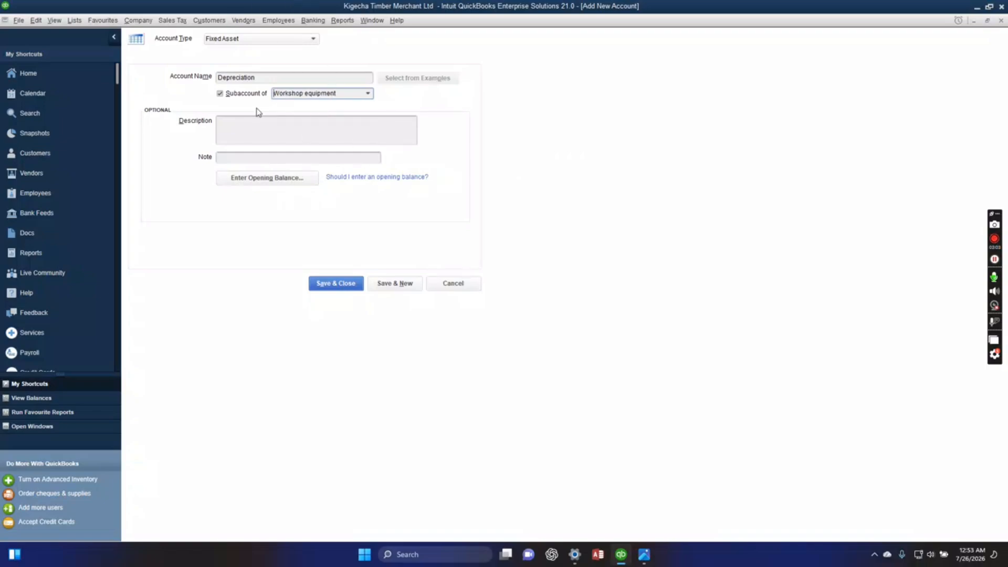
left_click(220, 94)
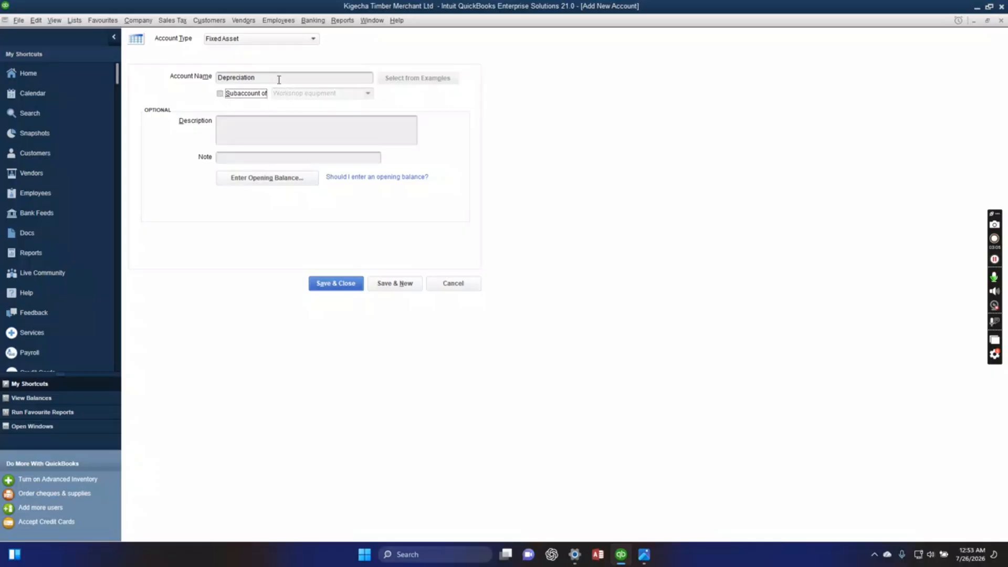
Name the fixed asset account Motor vehicles, set its opening balance to 2,350,000 as of 11/01/2016, and save it, accepting the past date
left_click_drag(278, 78, 173, 88)
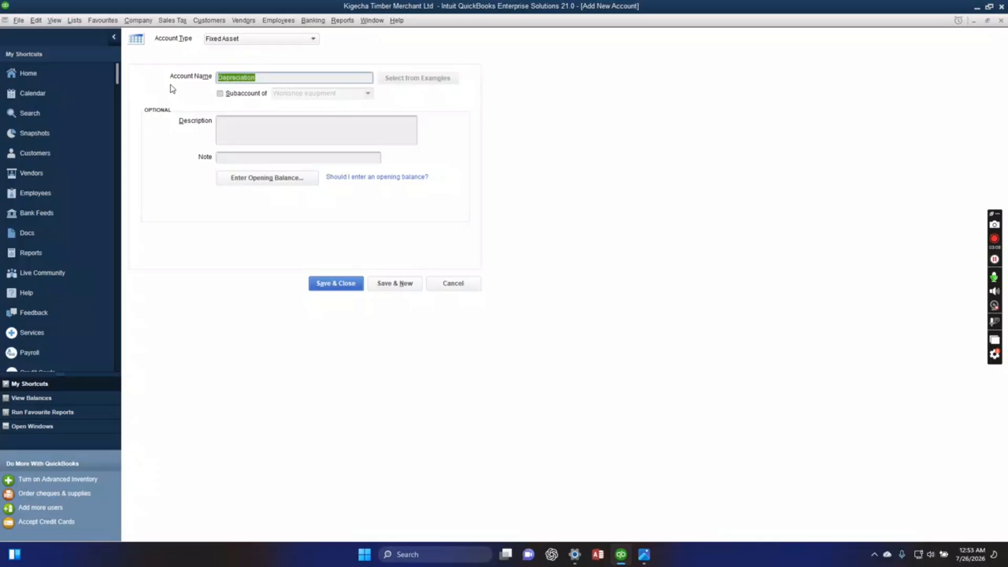
type("Motor")
type("vehicles")
left_click(229, 129)
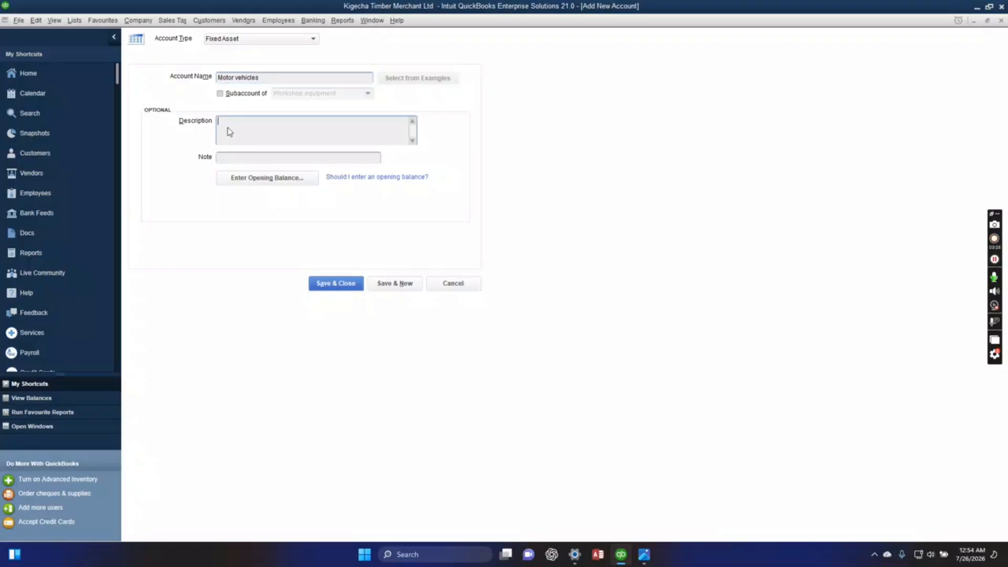
left_click(258, 182)
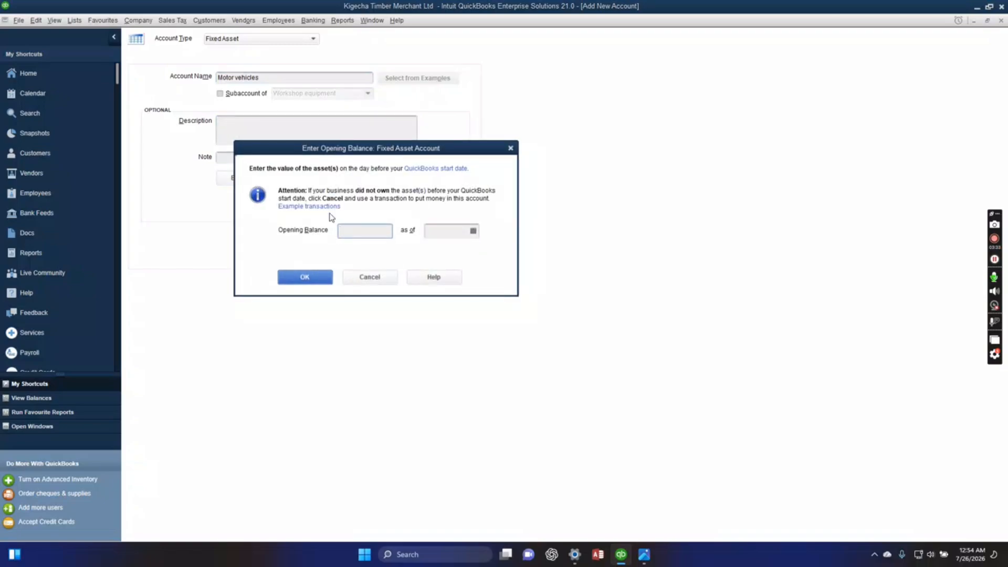
type("2350000")
left_click(457, 232)
type("11/1/2016")
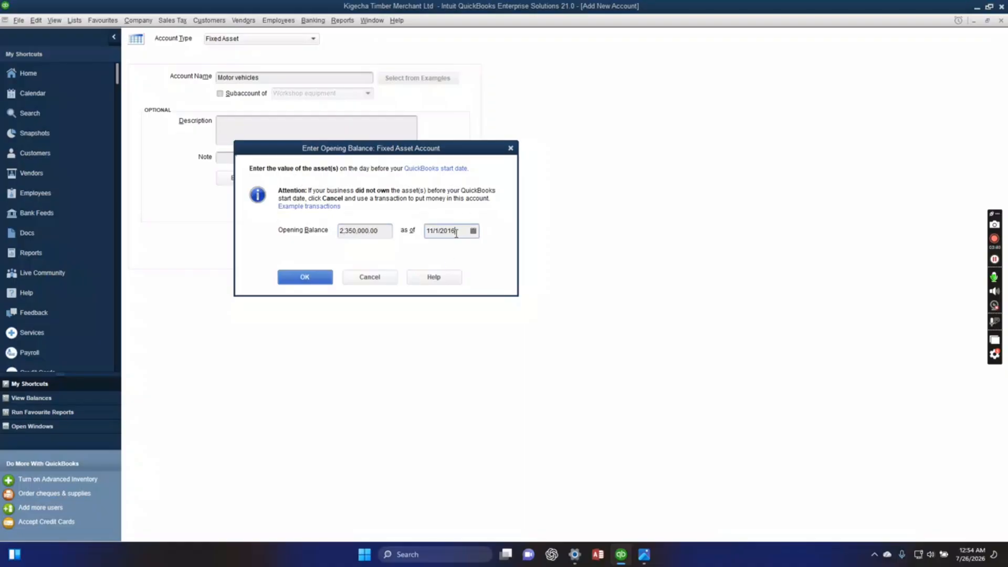
left_click(325, 281)
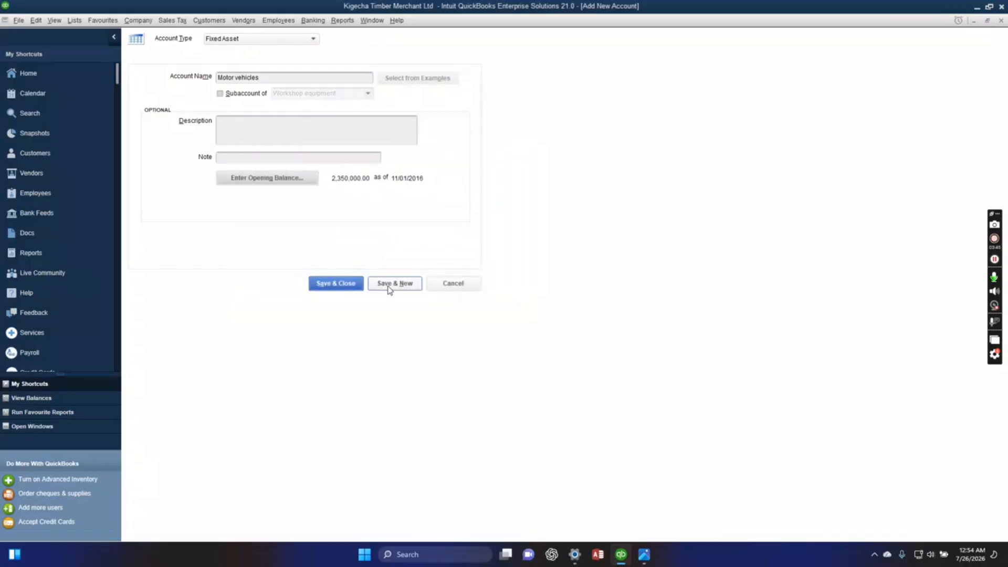
left_click(389, 286)
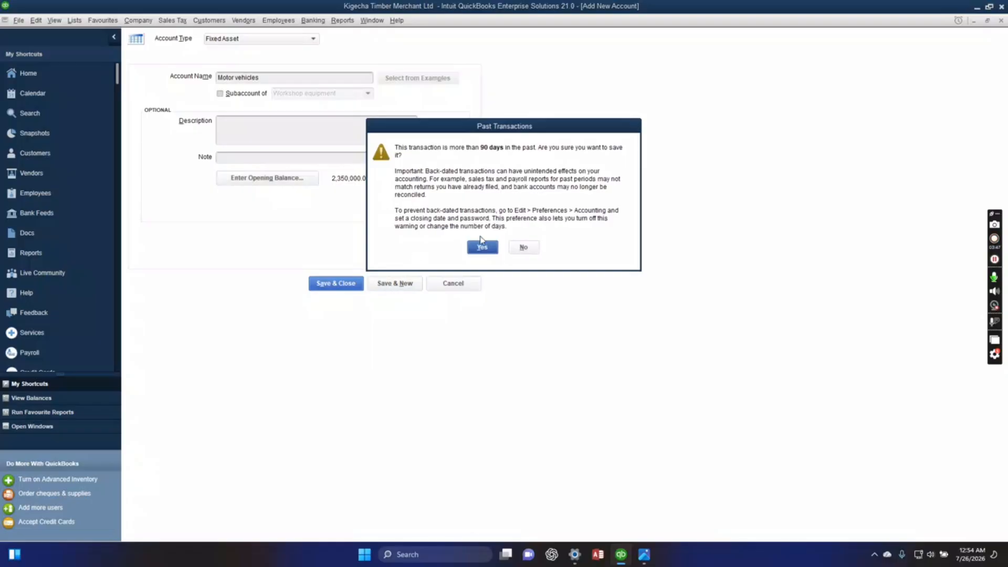
left_click(483, 248)
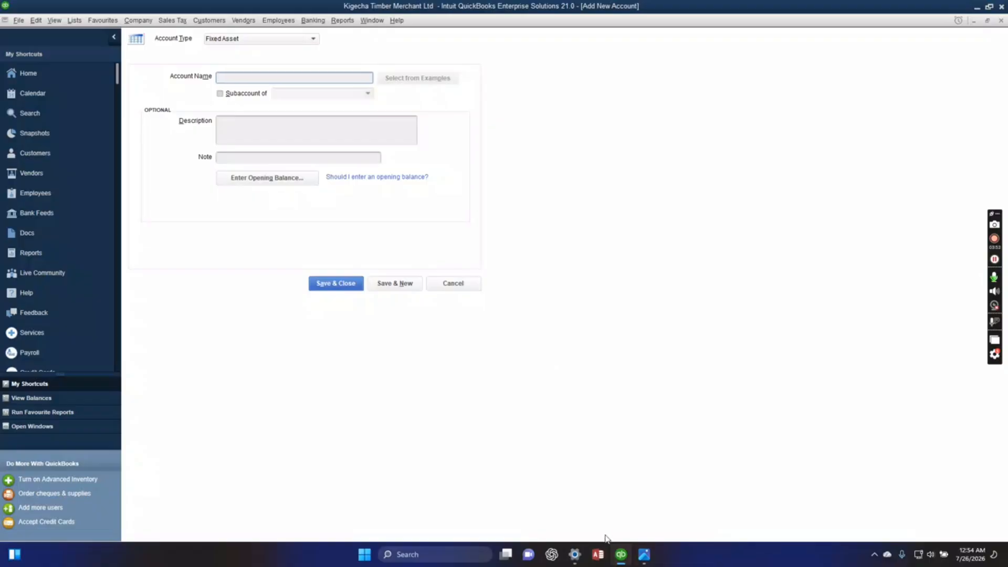
Check the bank balance in the task sheet and set up a Bank account named BK Misitu with a statement ending balance of -286,520
left_click(644, 554)
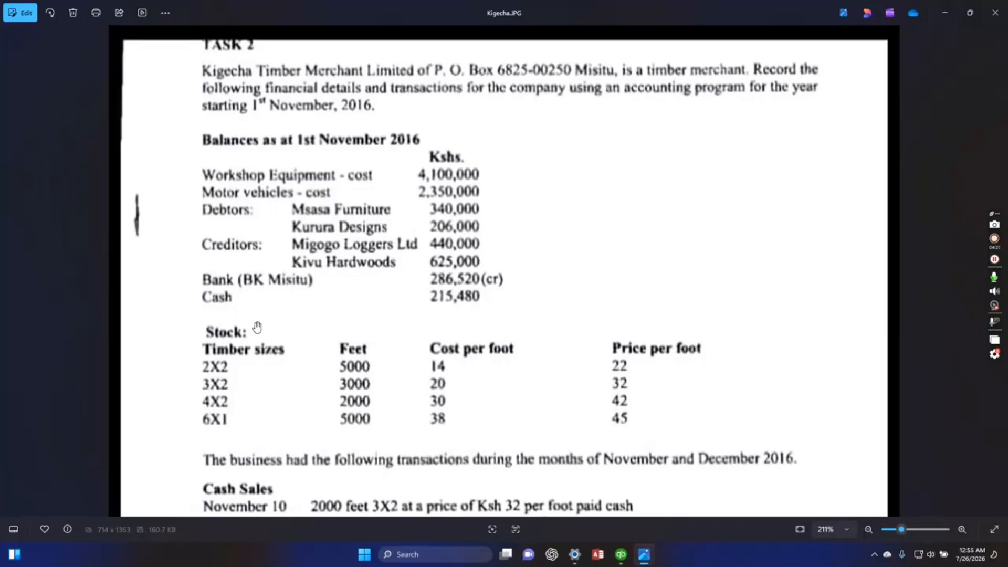
left_click(621, 554)
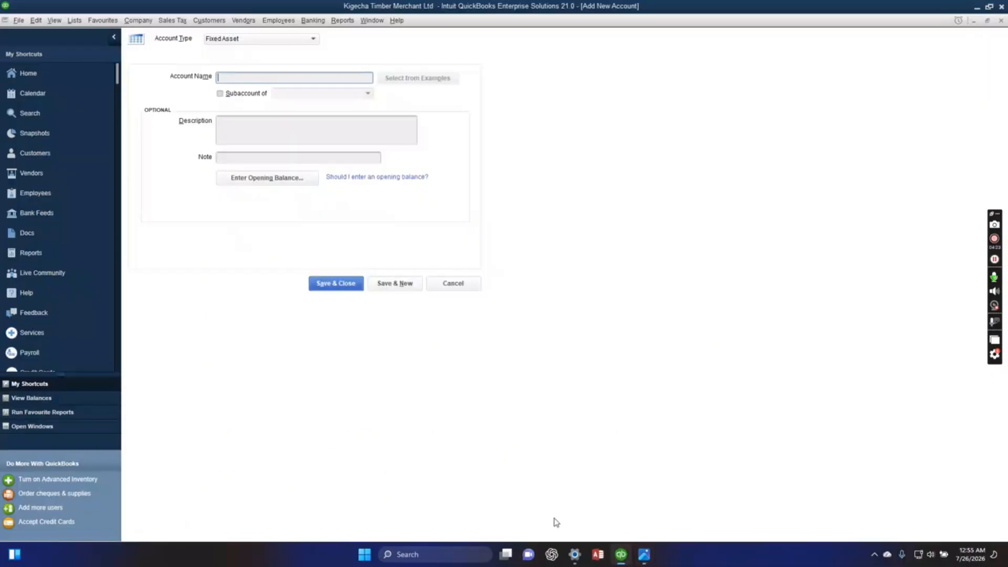
left_click(310, 39)
left_click(261, 54)
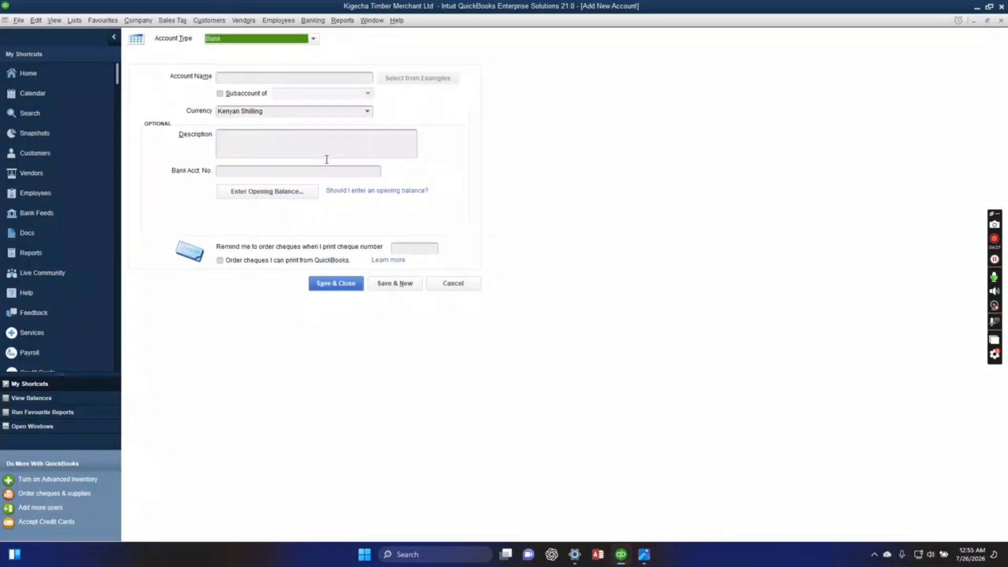
left_click(258, 78)
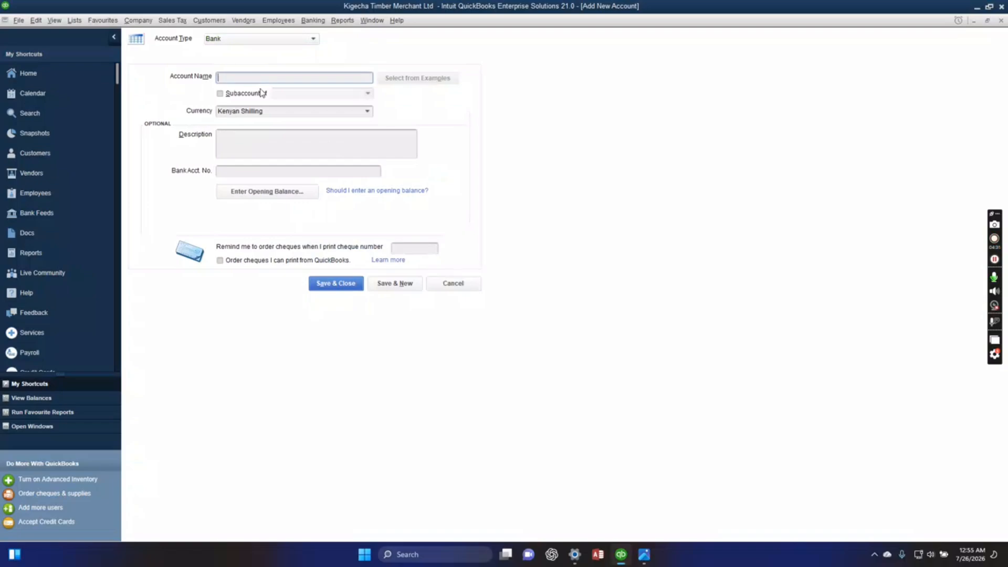
type("BK Misitu")
left_click(260, 192)
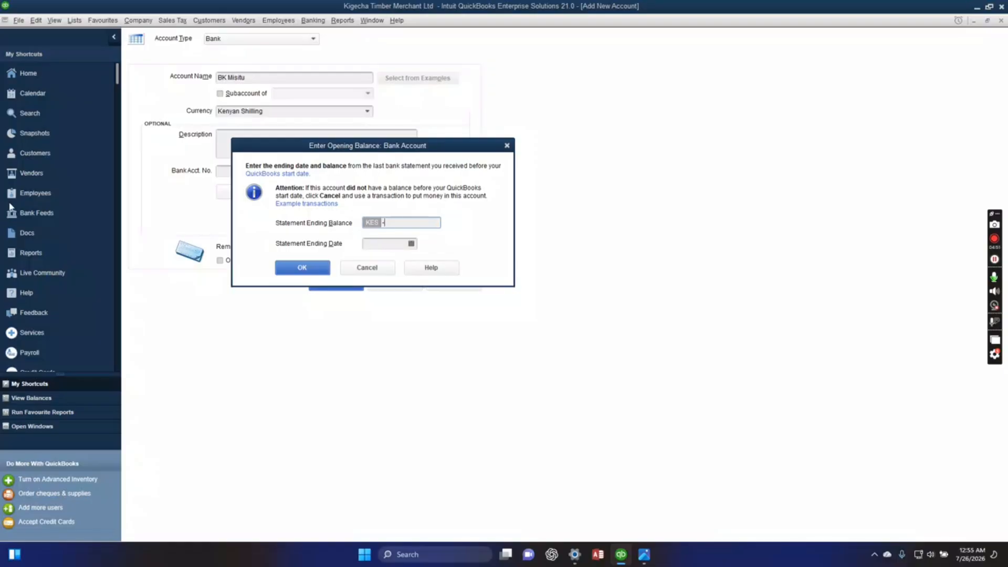
type("286520")
Check the task sheet and save the Bank account named cash with opening balance 215,480 as of 11/01/2016, accepting the past date
left_click(643, 554)
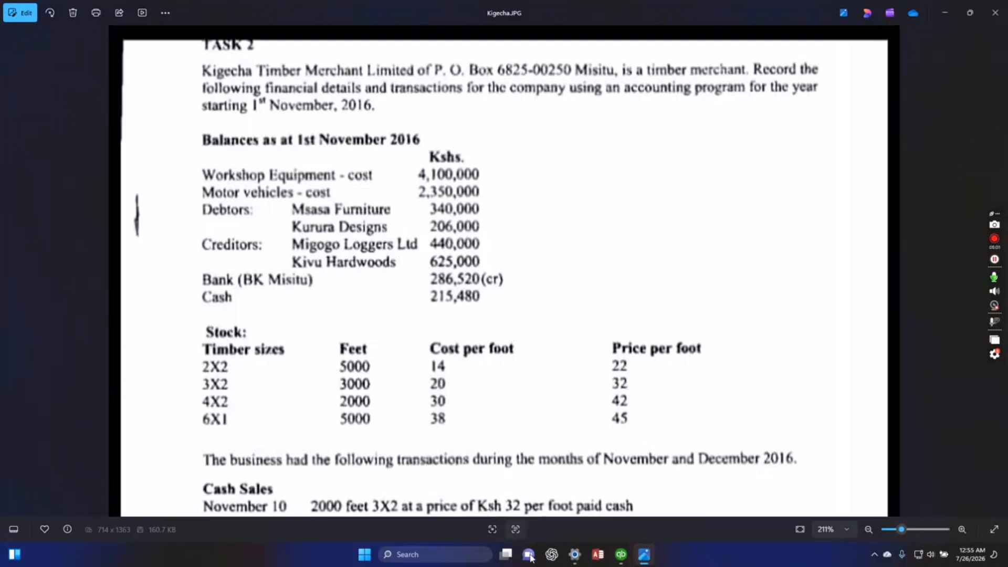
left_click(621, 554)
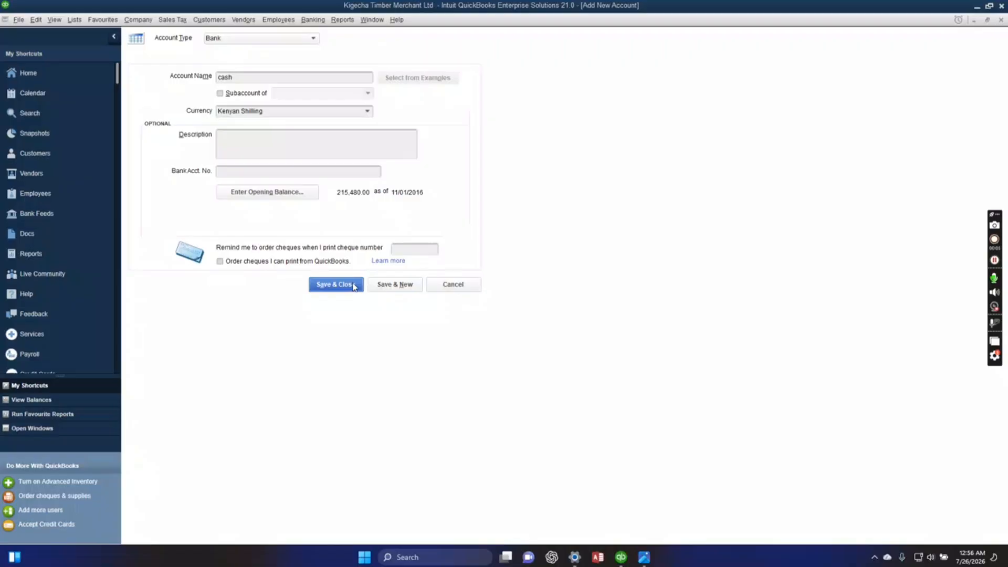
left_click(353, 286)
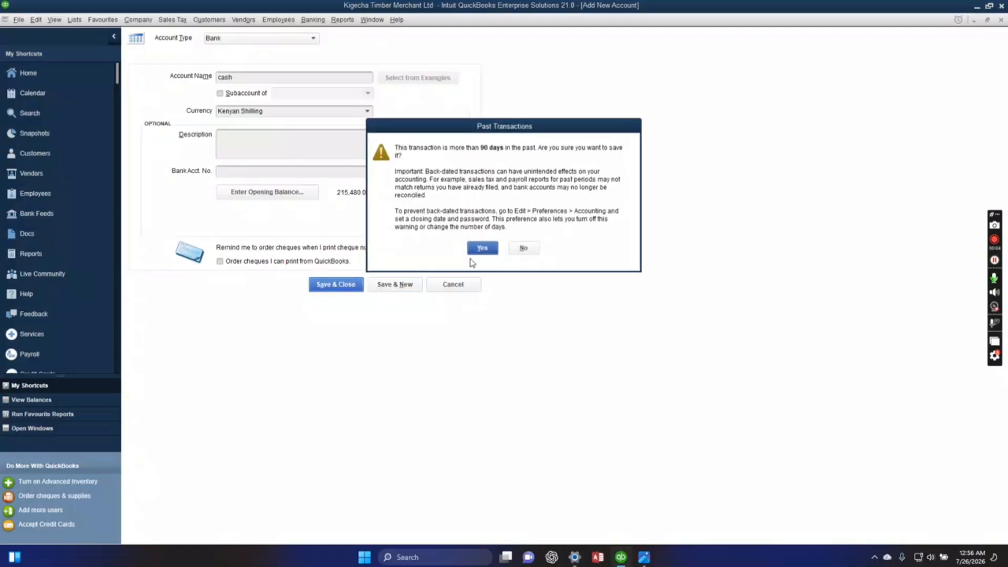
left_click(478, 251)
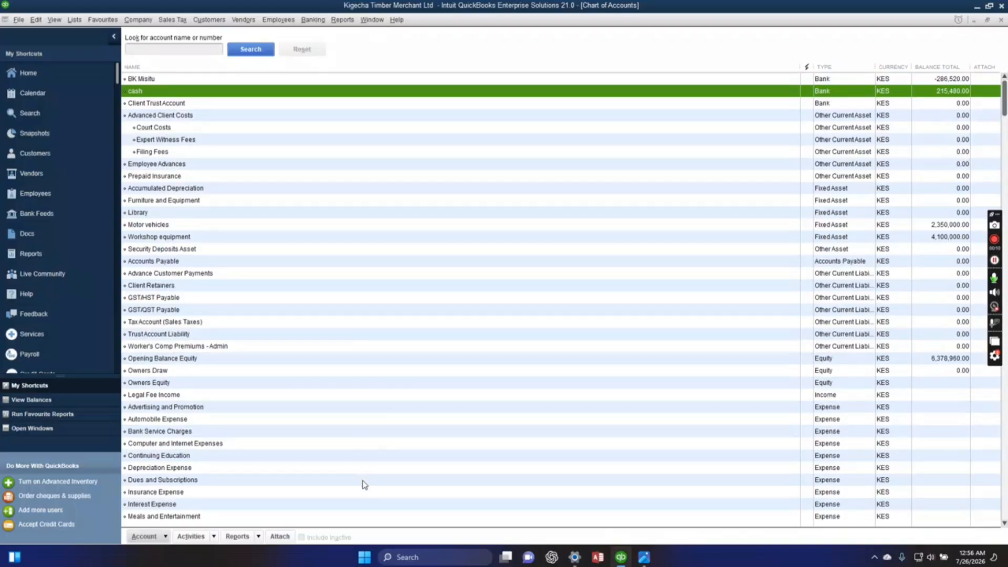
Review the remaining opening balances in the task sheet image and return to the QuickBooks chart of accounts
left_click(646, 558)
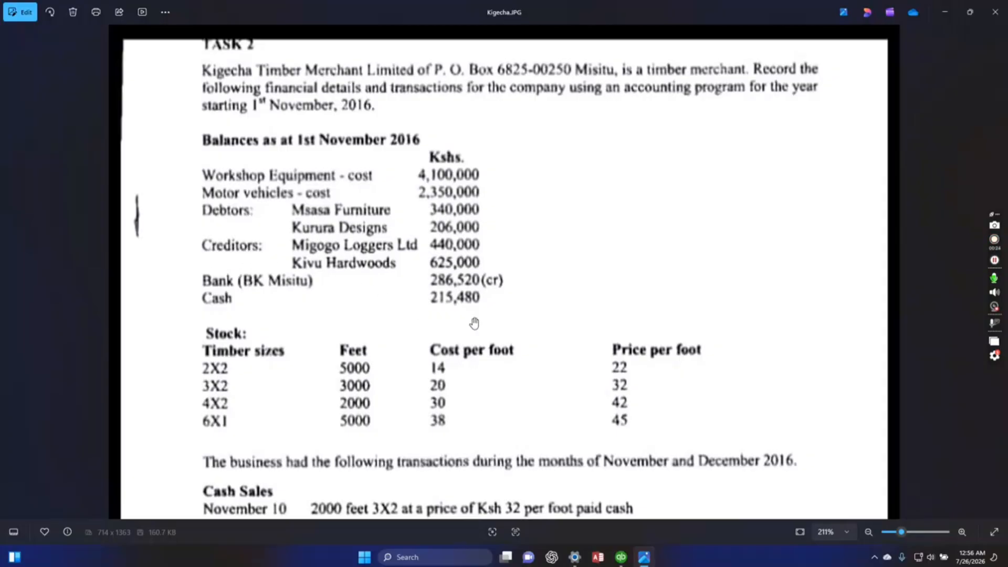
left_click(619, 559)
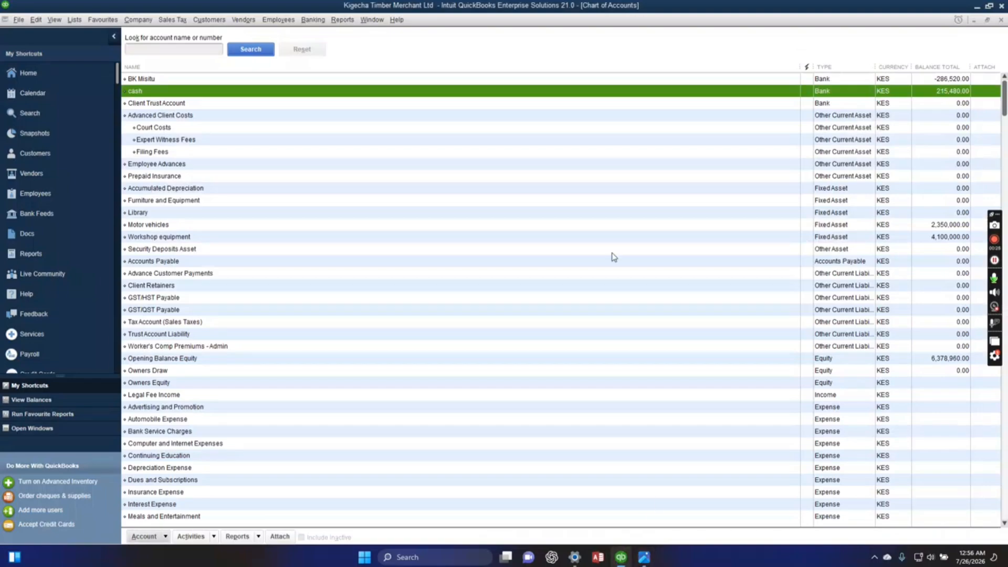
Create a customer named Msasa Furnitures with an opening balance of 340,000 as of 11/01/2016, accepting the past date
left_click(209, 19)
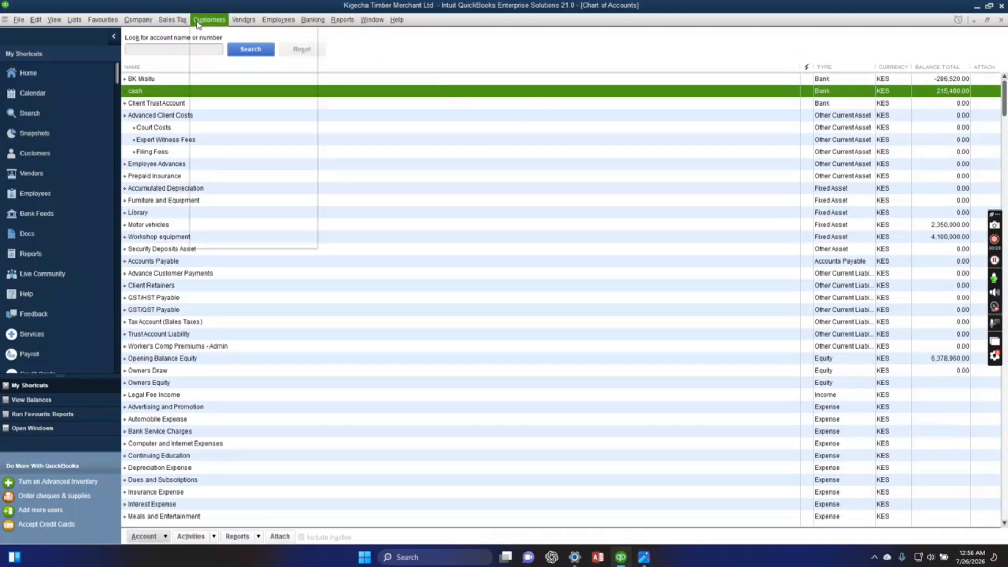
left_click(231, 35)
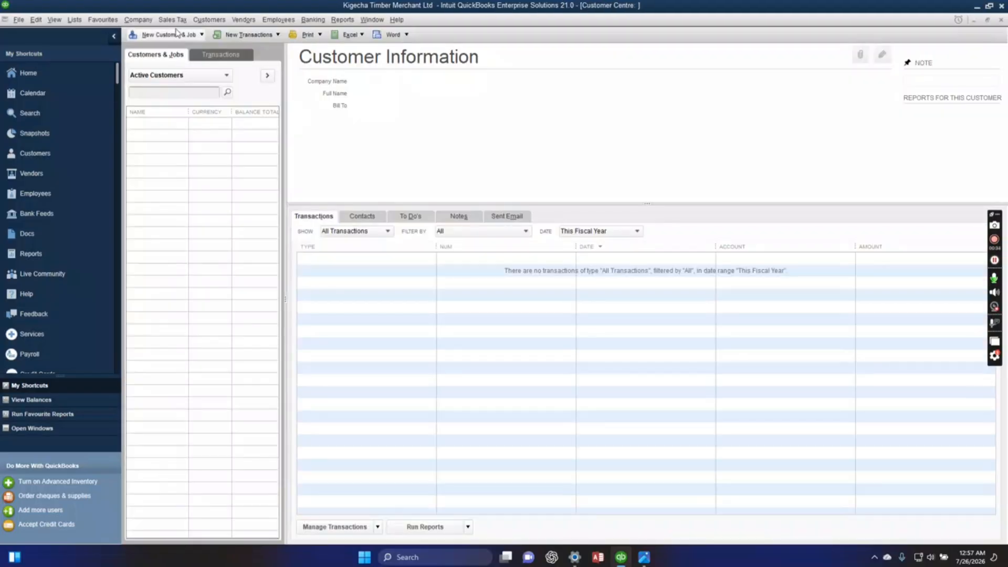
left_click(172, 36)
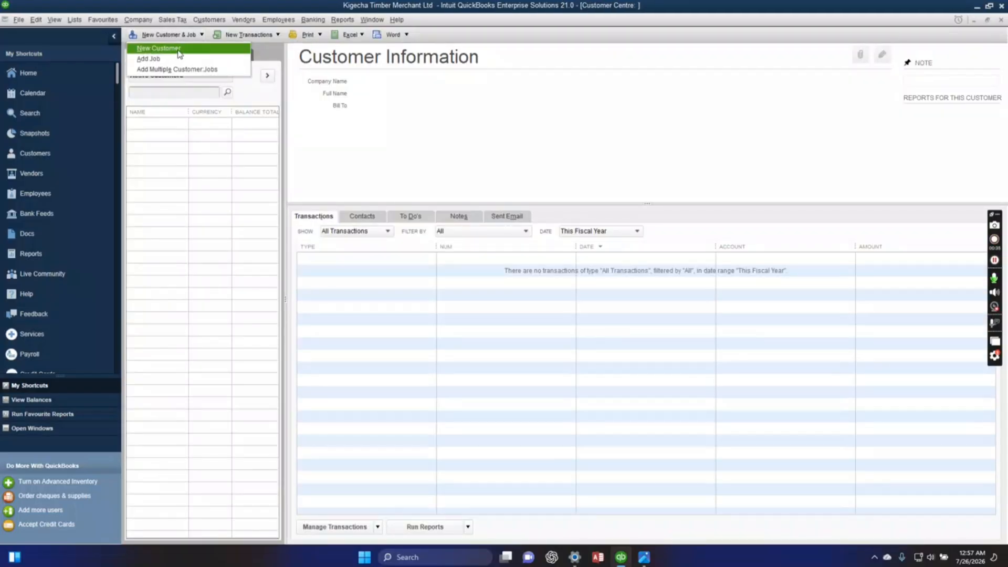
left_click(179, 50)
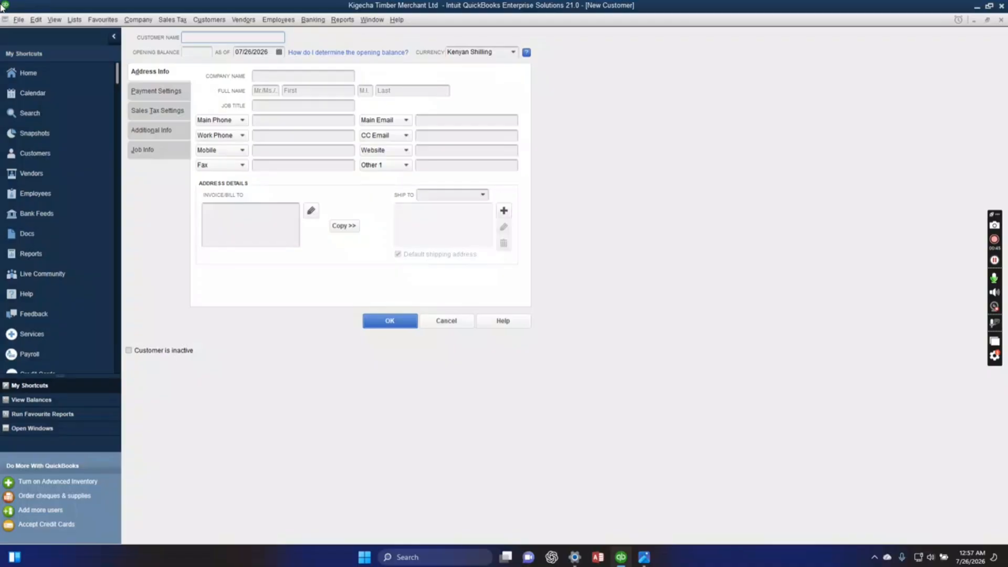
type("Msasa Furnitures")
left_click(266, 52)
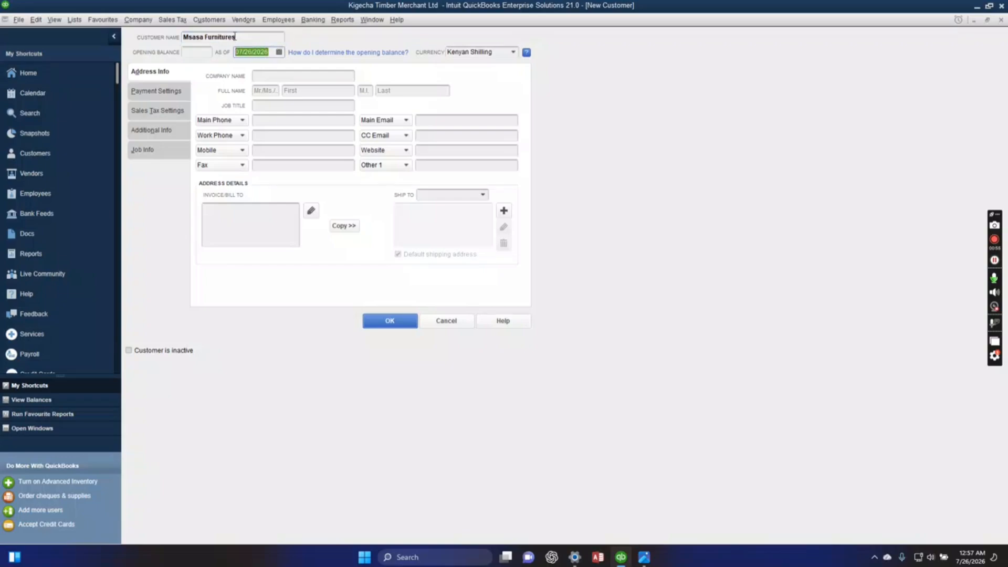
type("11/1/2016")
left_click(192, 52)
type("340,000...")
left_click(371, 326)
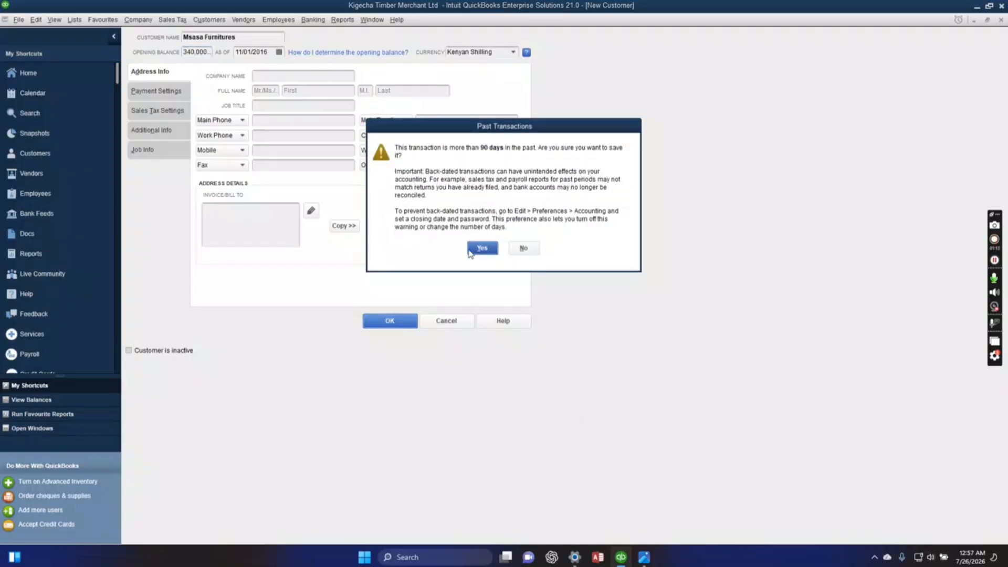
left_click(471, 250)
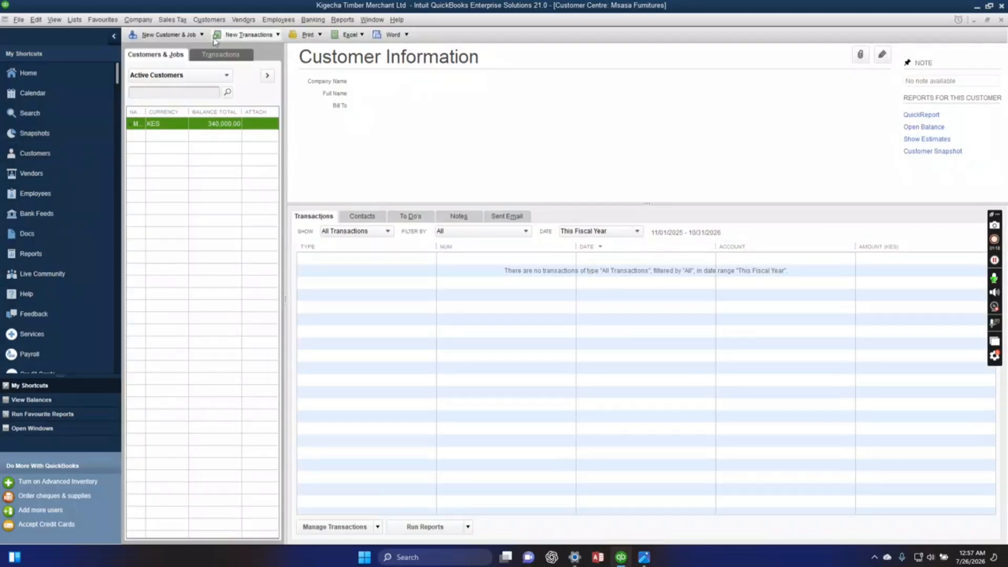
Add the customer Kurura Designers with an opening balance of 206,000 as of 11/01/2016 and save it, accepting the past date
left_click(170, 35)
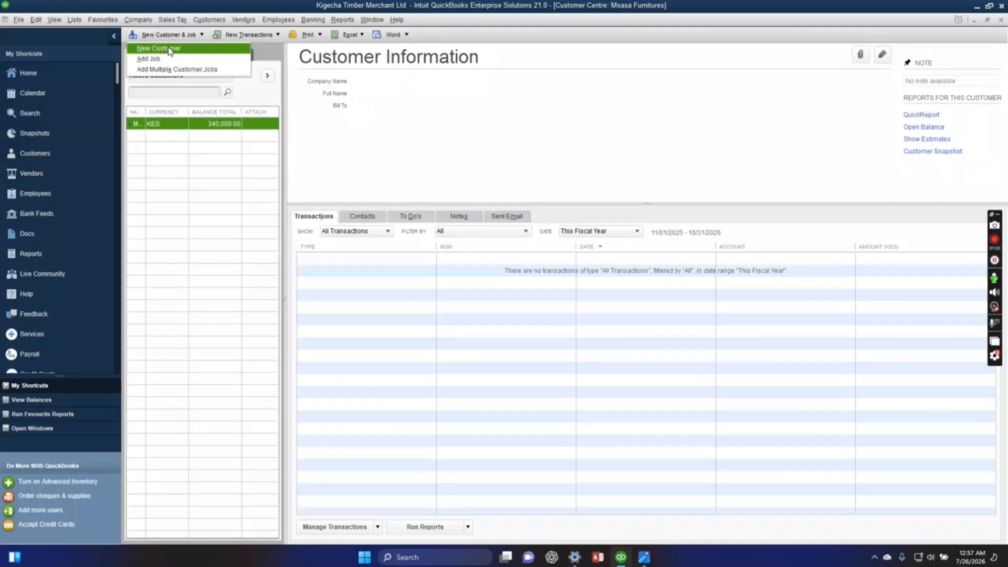
left_click(169, 49)
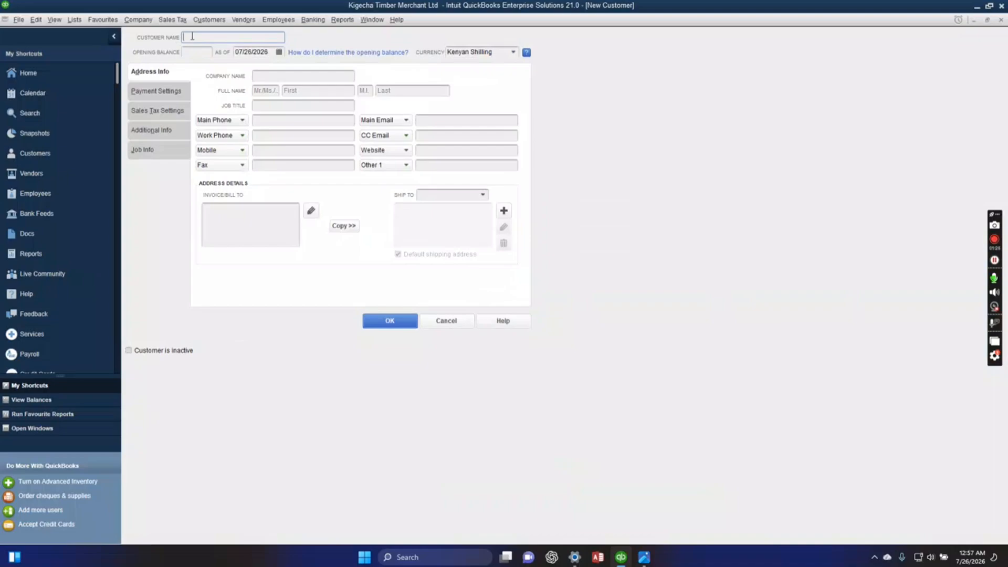
type("Kurura Designers")
left_click_drag(266, 51, 221, 50)
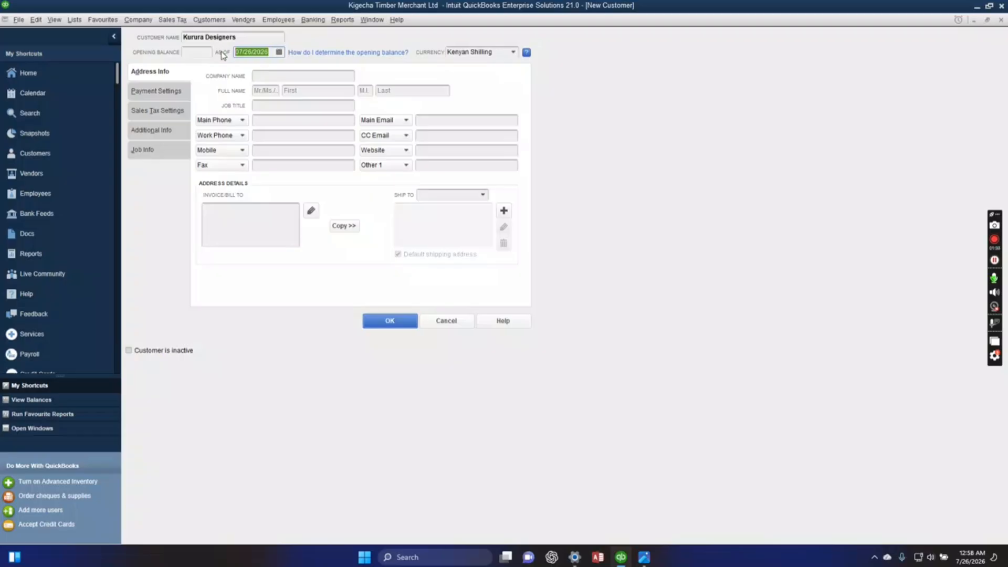
type("11/1/2016")
left_click(187, 52)
type("200")
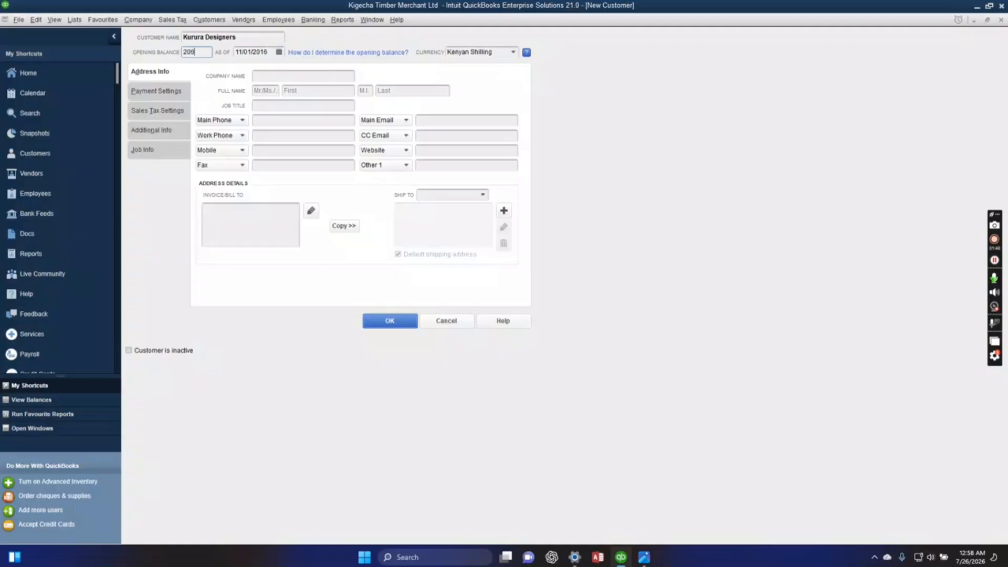
type("000")
left_click(374, 322)
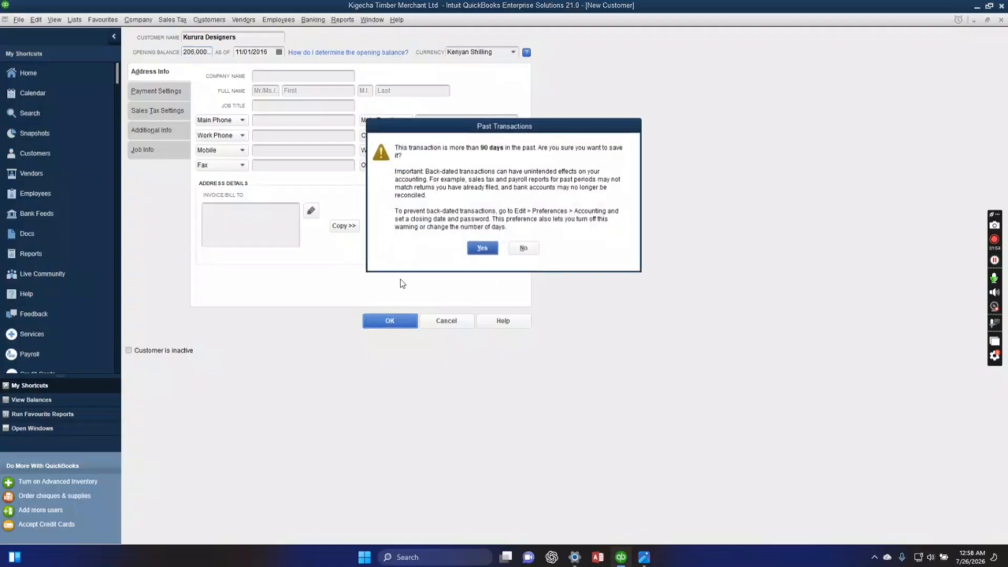
left_click(476, 251)
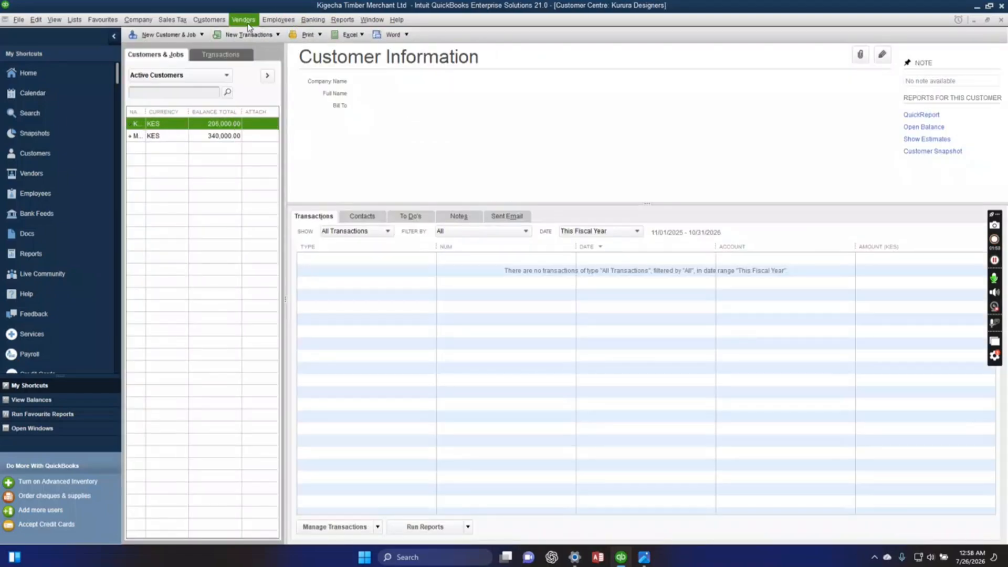
Check the creditors in the task sheet and start a new vendor named Migogo Loggers Ltd in the Vendor Centre
left_click(243, 19)
left_click(259, 34)
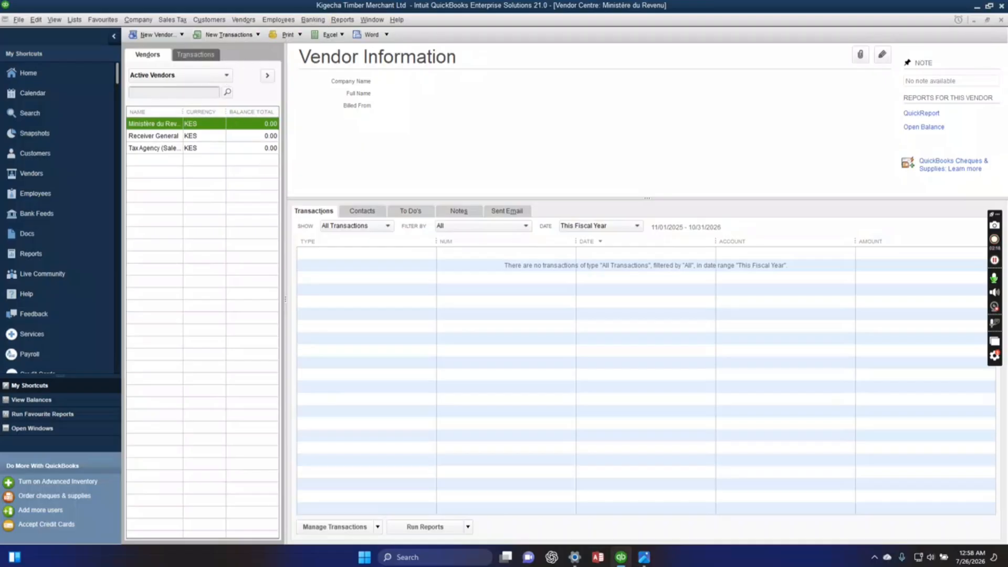
left_click(642, 559)
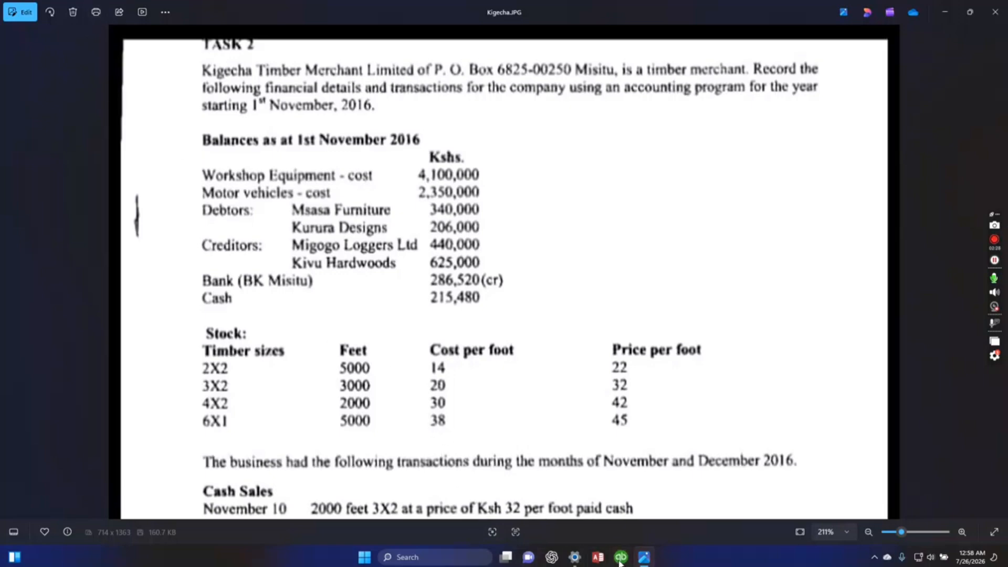
mouse_move(620, 562)
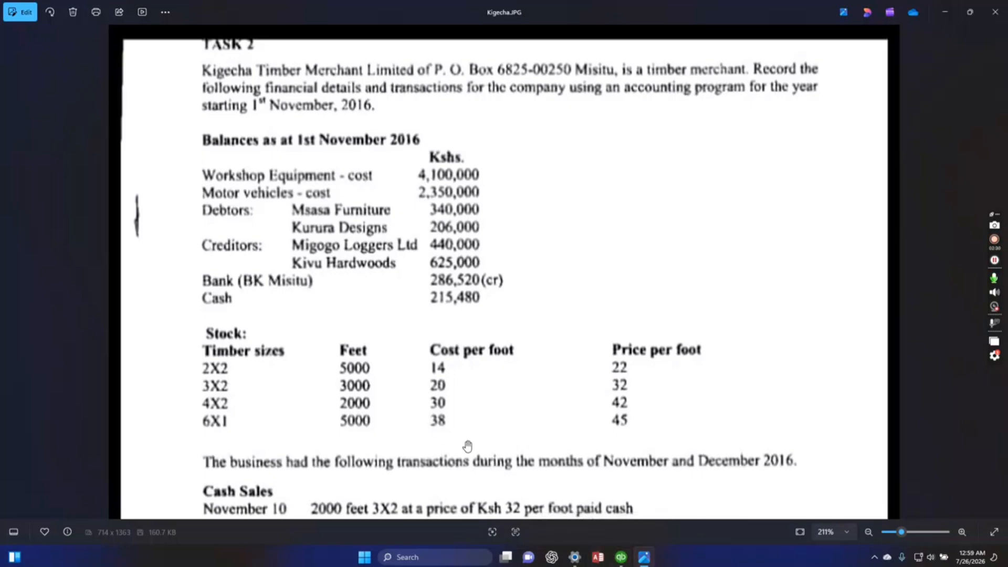
left_click(620, 559)
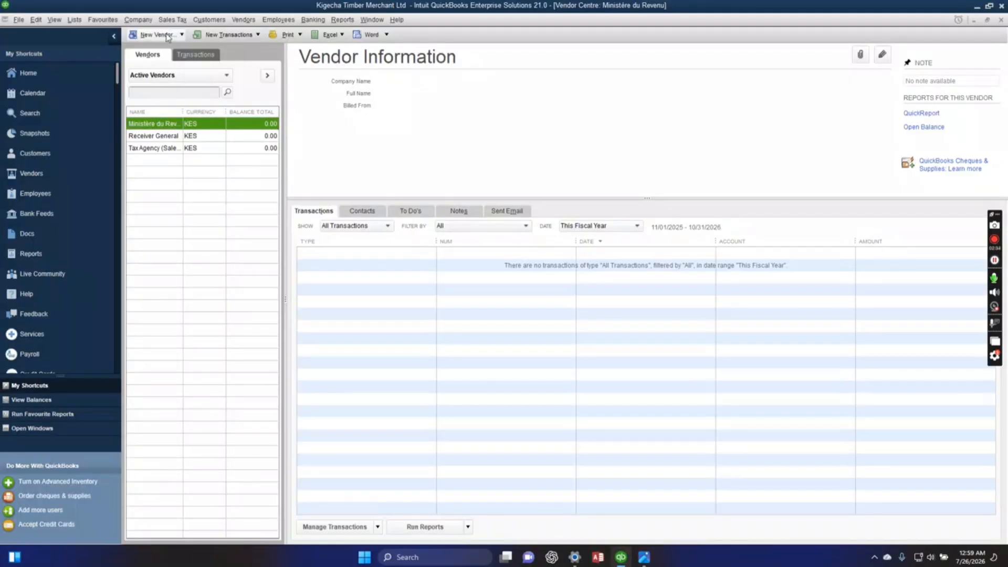
left_click(168, 36)
left_click(168, 58)
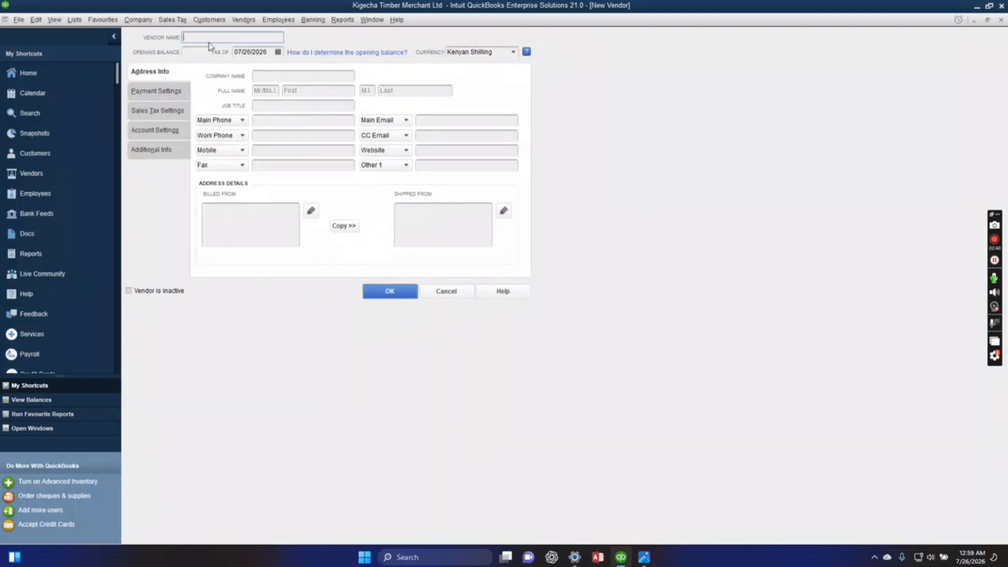
type("Migogo Loggers Ltd")
Set the Migogo Loggers Ltd opening balance to 440,000 as of 11/01/2016 and save the vendor, accepting the past date
left_click(190, 52)
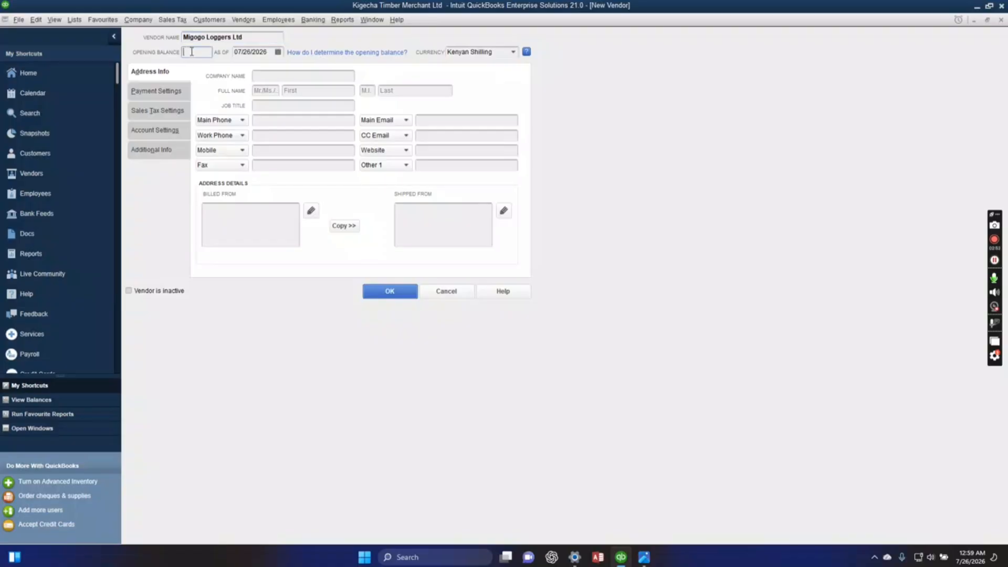
type("440000")
key("Tab")
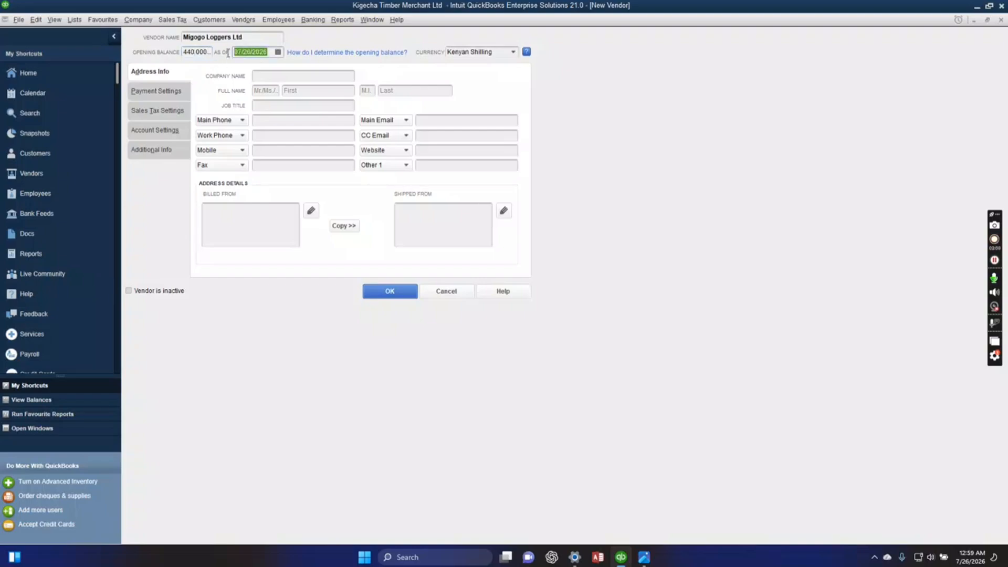
type("11/1/2016")
left_click(389, 292)
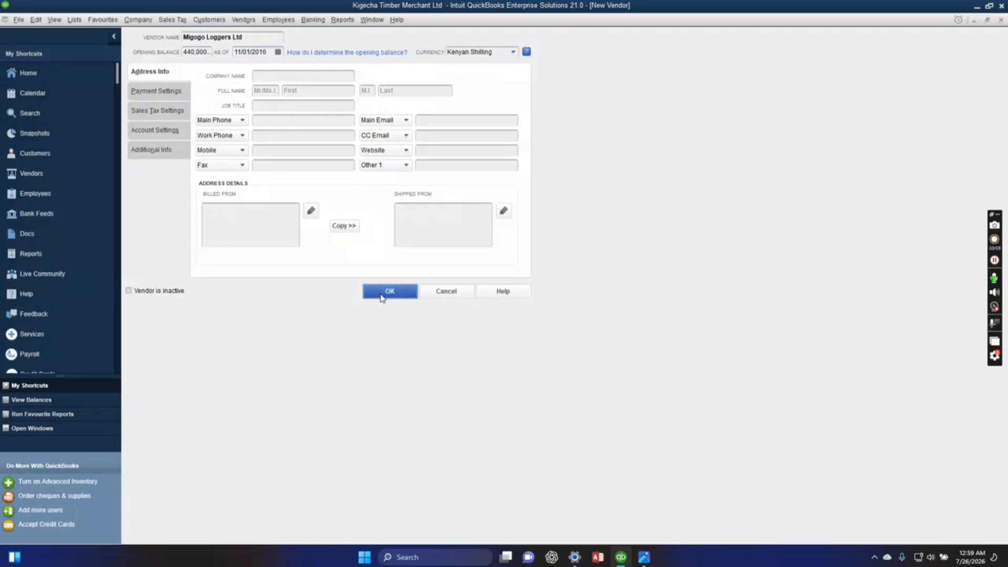
left_click(480, 249)
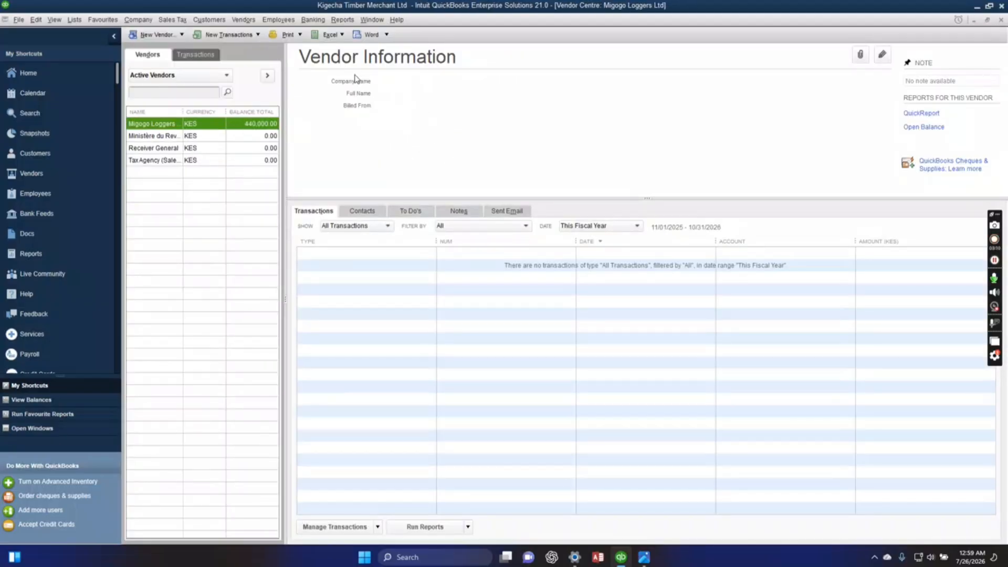
Add the vendor Kivu Hardwoods with an opening balance of 625,000 as of 11/01/2016 and save it, accepting the past date
left_click(155, 38)
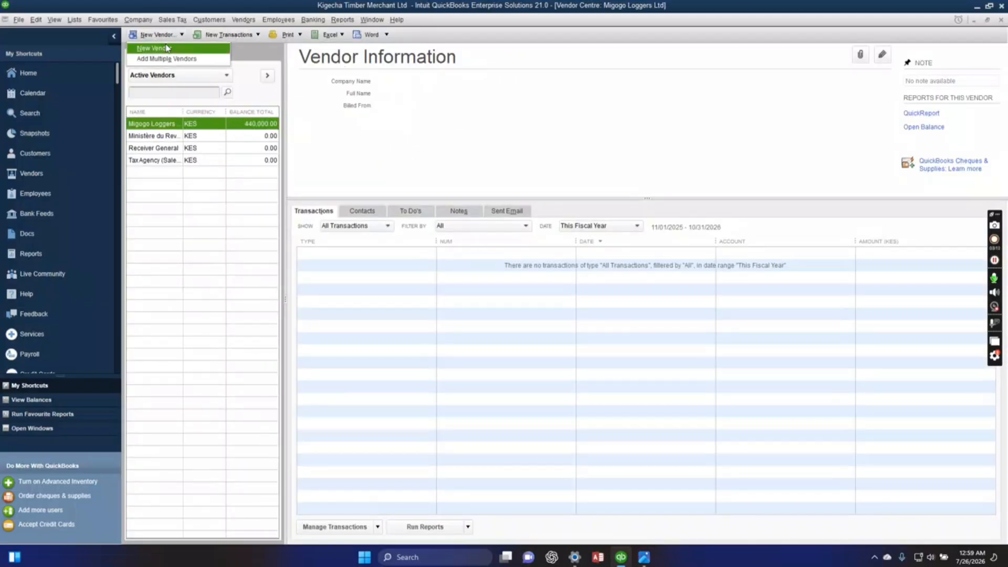
left_click(167, 48)
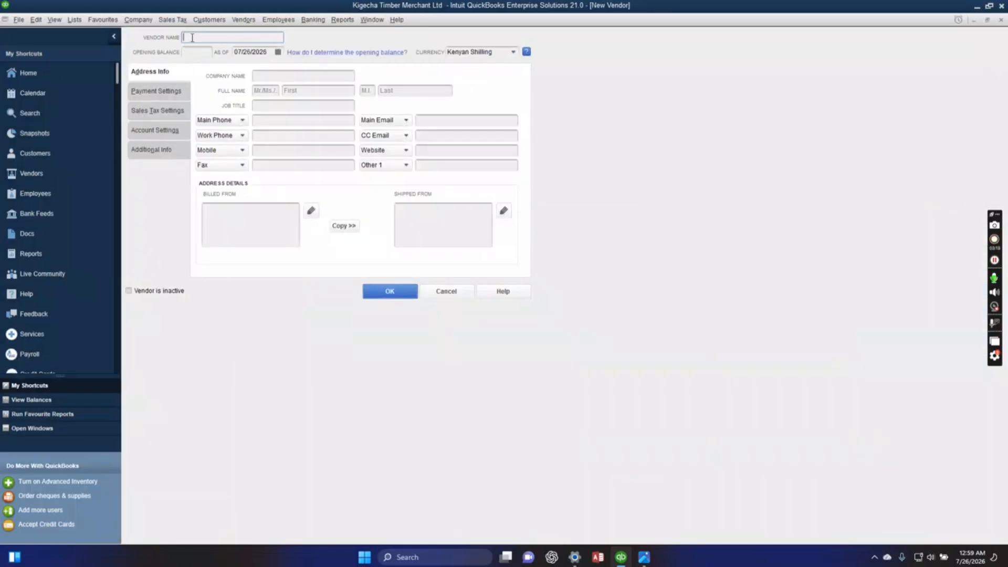
type("Kivu")
type("Hardwoods")
left_click(193, 53)
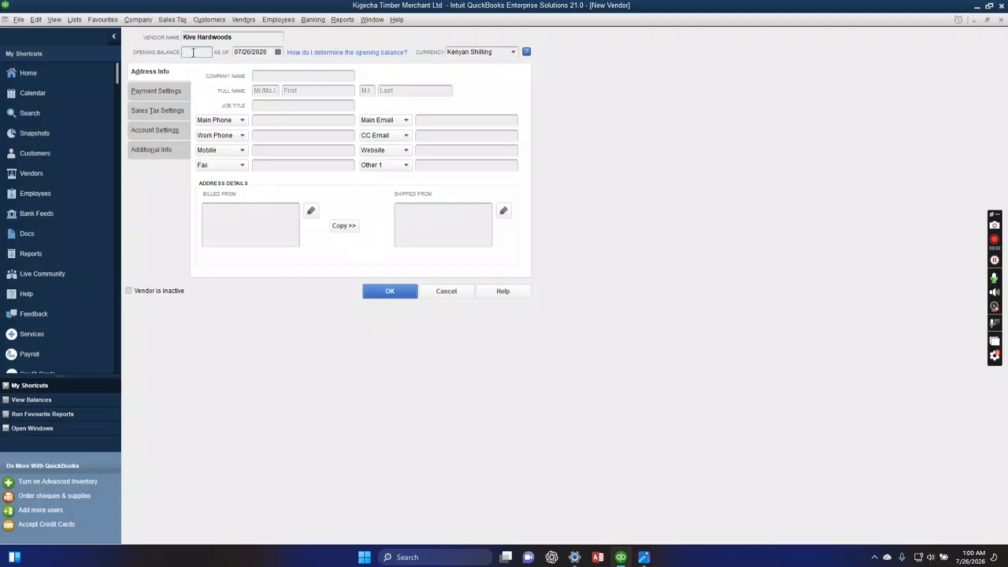
type("625000")
left_click_drag(271, 49, 228, 62)
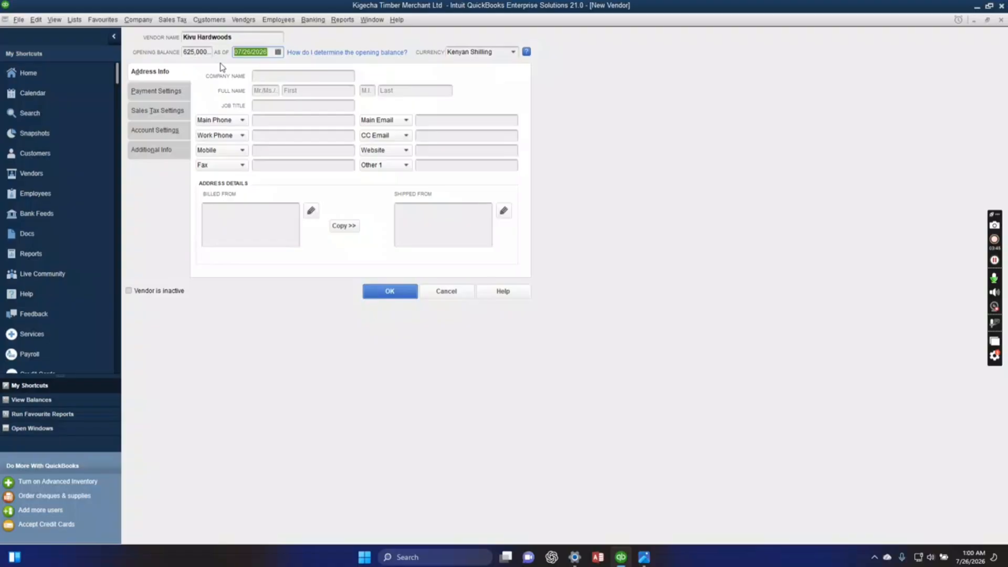
type("11")
left_click_drag(264, 52, 216, 52)
left_click(382, 294)
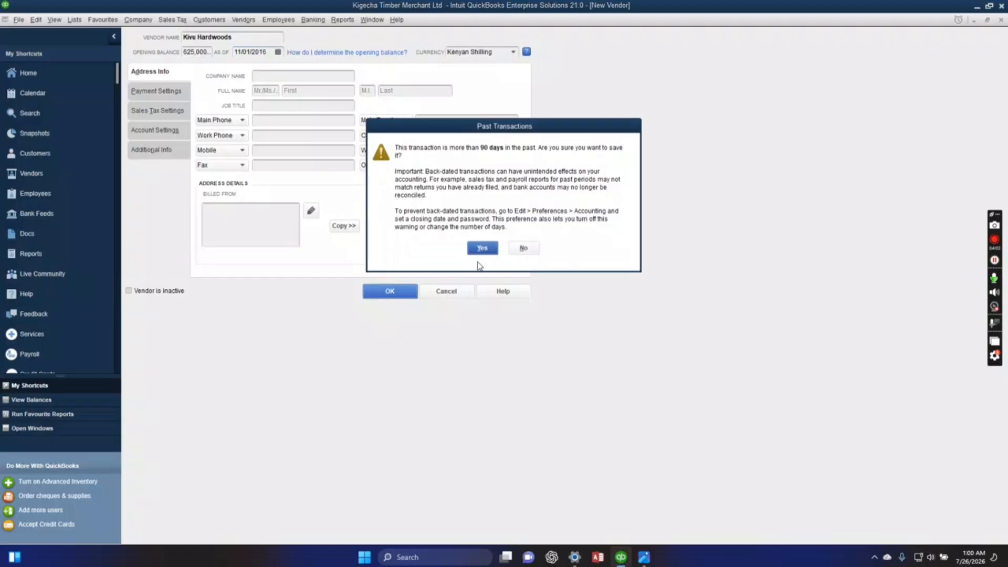
left_click(482, 247)
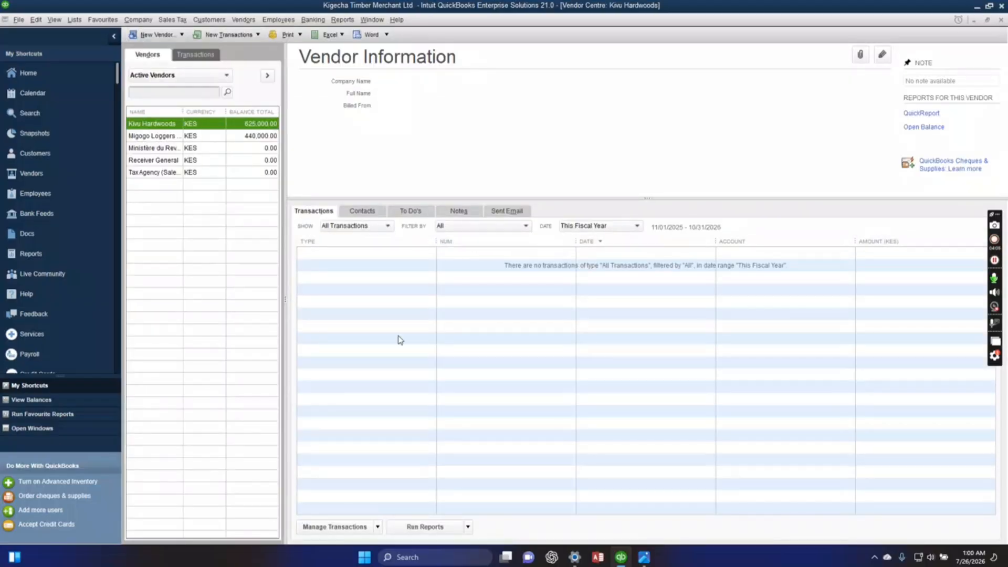
Review the stock table in the task sheet and activate inventory and purchase orders in the company's Items & Inventory preferences
left_click(645, 558)
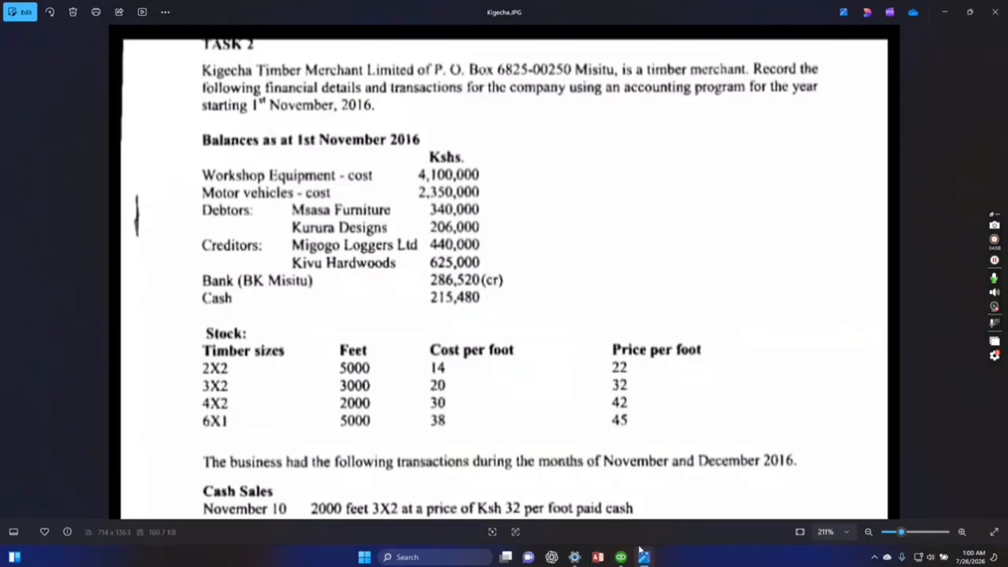
left_click_drag(324, 360, 292, 196)
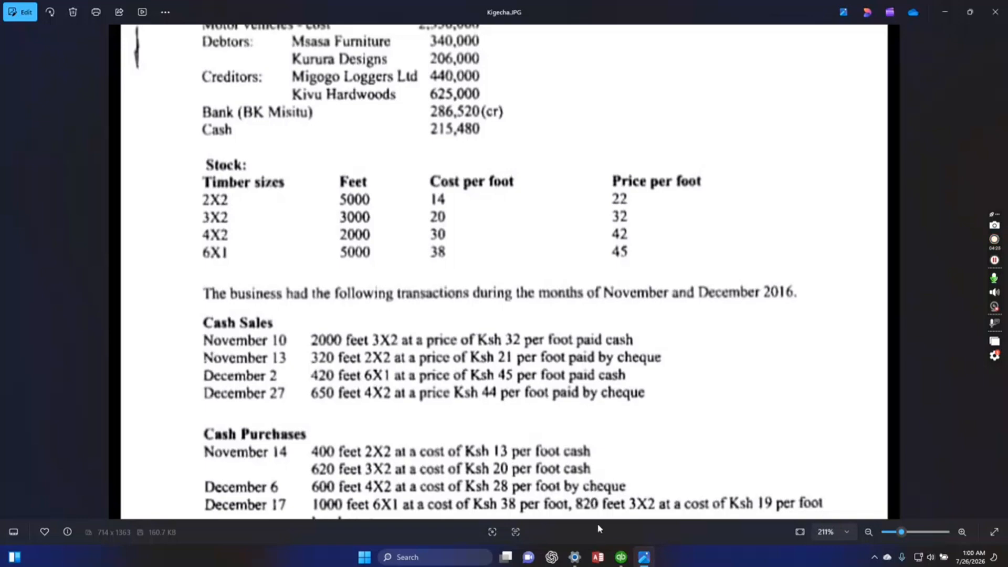
left_click(622, 557)
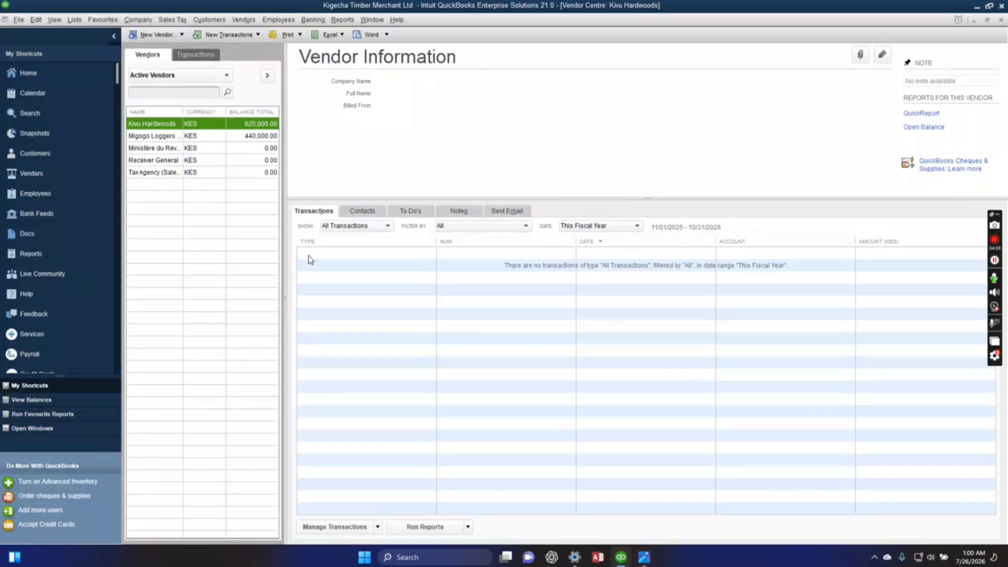
left_click(36, 20)
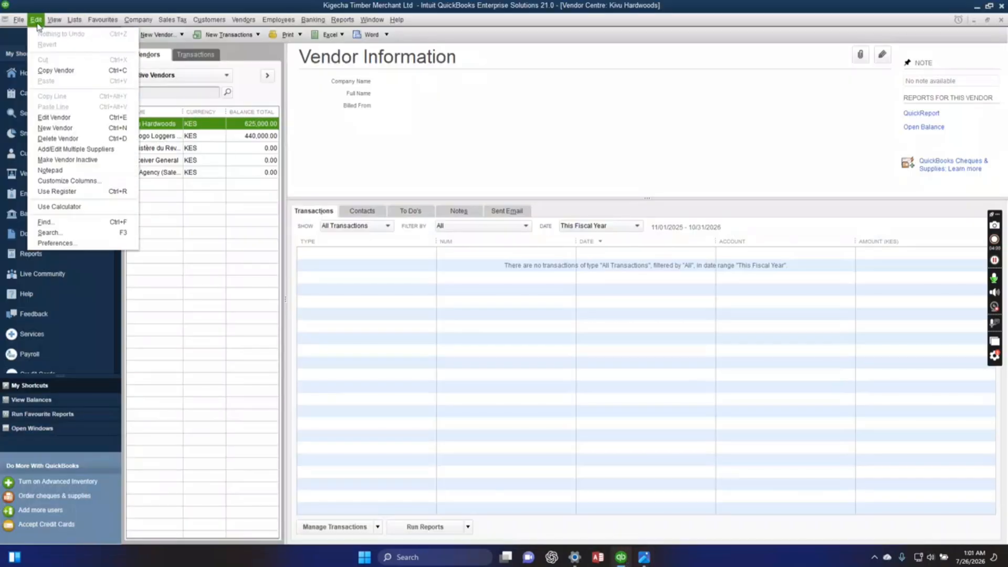
left_click(83, 243)
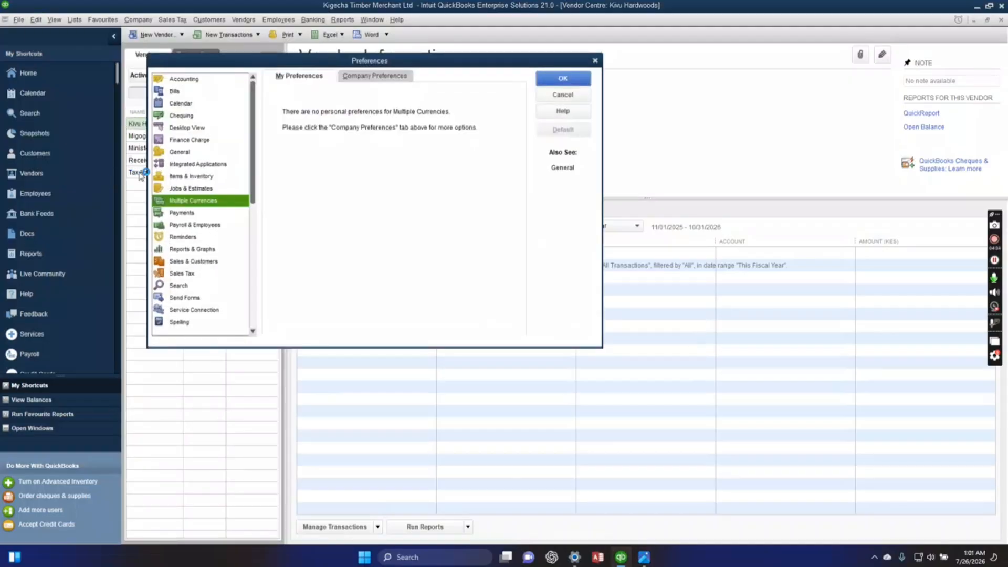
left_click(194, 178)
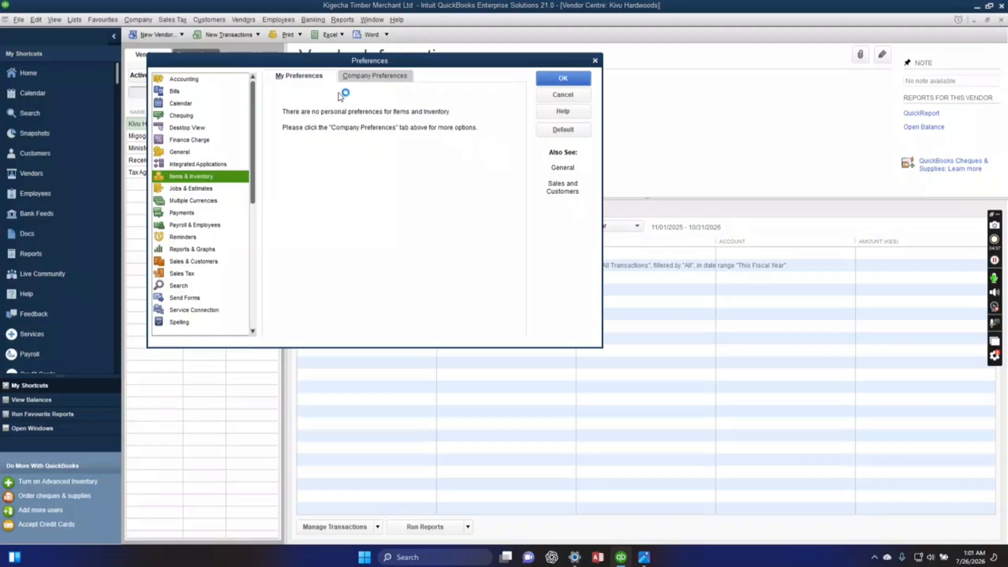
left_click(371, 74)
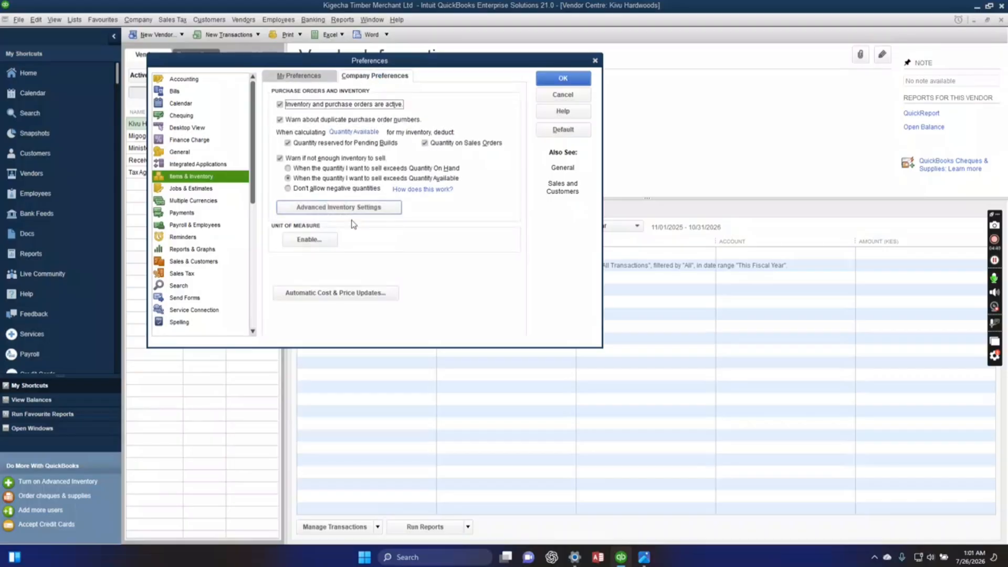
left_click(549, 84)
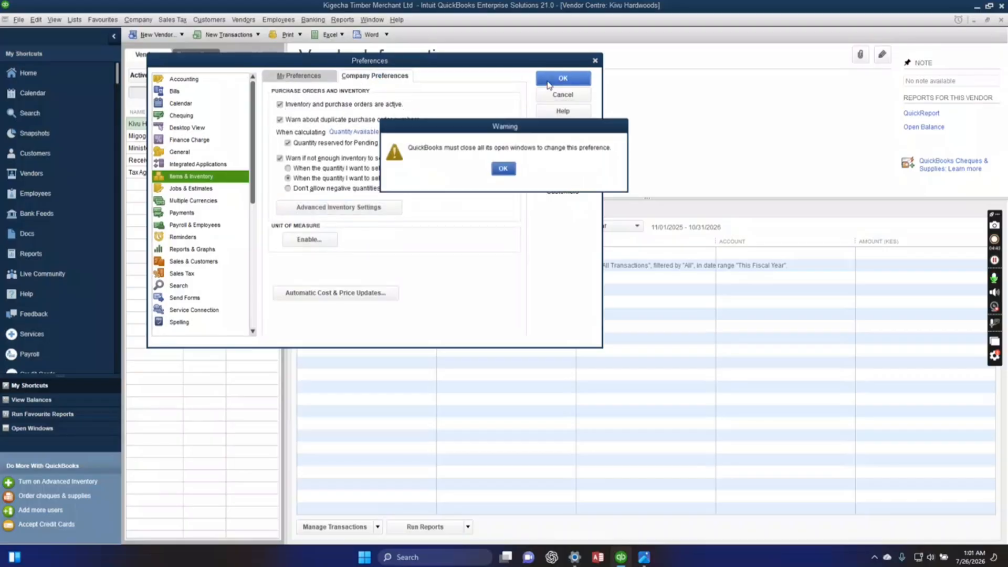
left_click(503, 168)
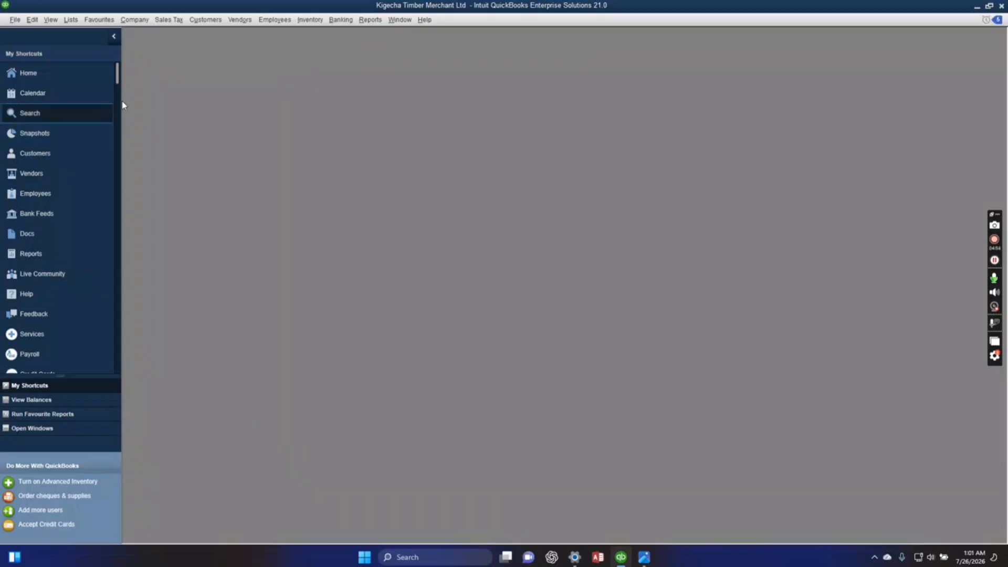
Open the Item List and start a new item
left_click(70, 19)
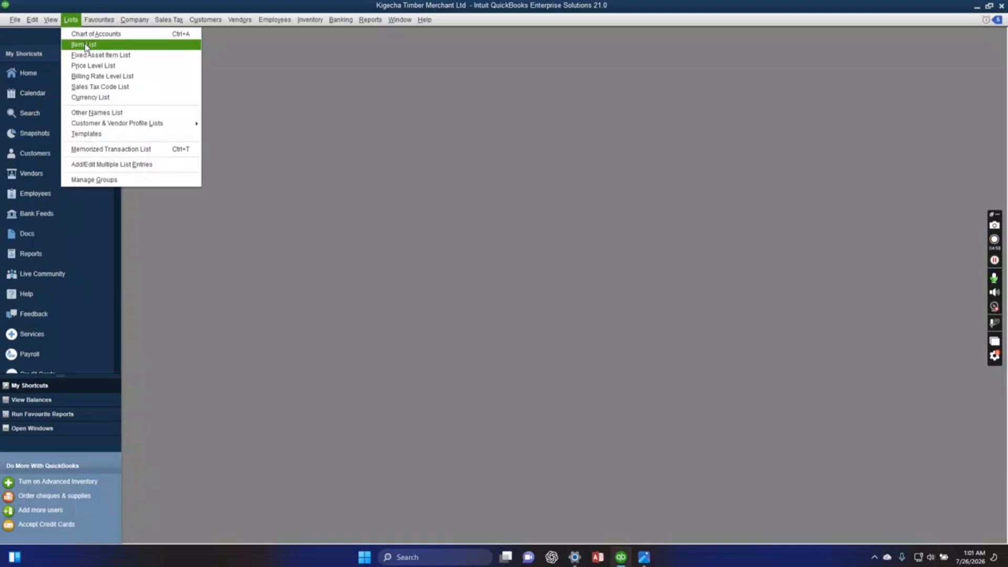
left_click(85, 44)
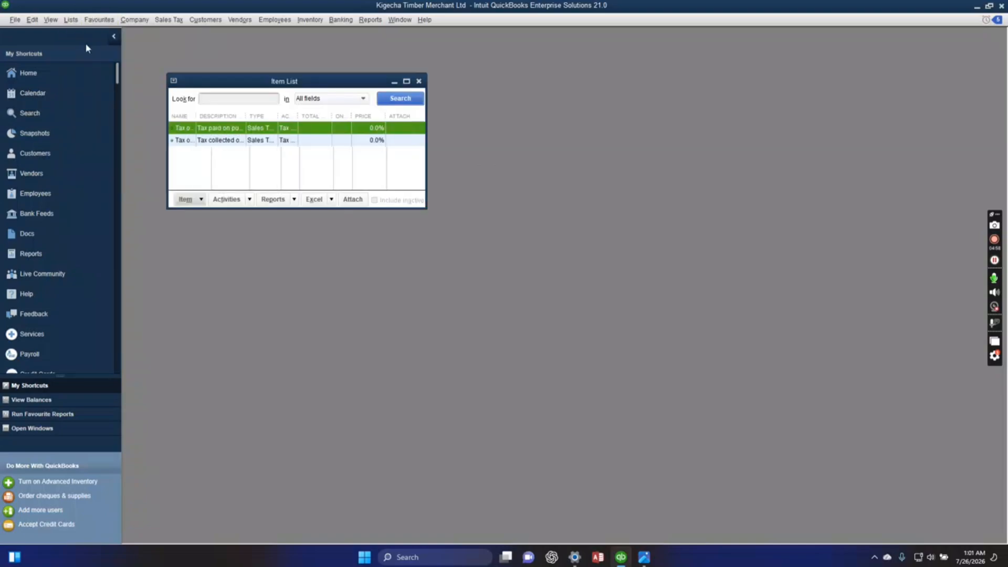
left_click(200, 200)
left_click(199, 213)
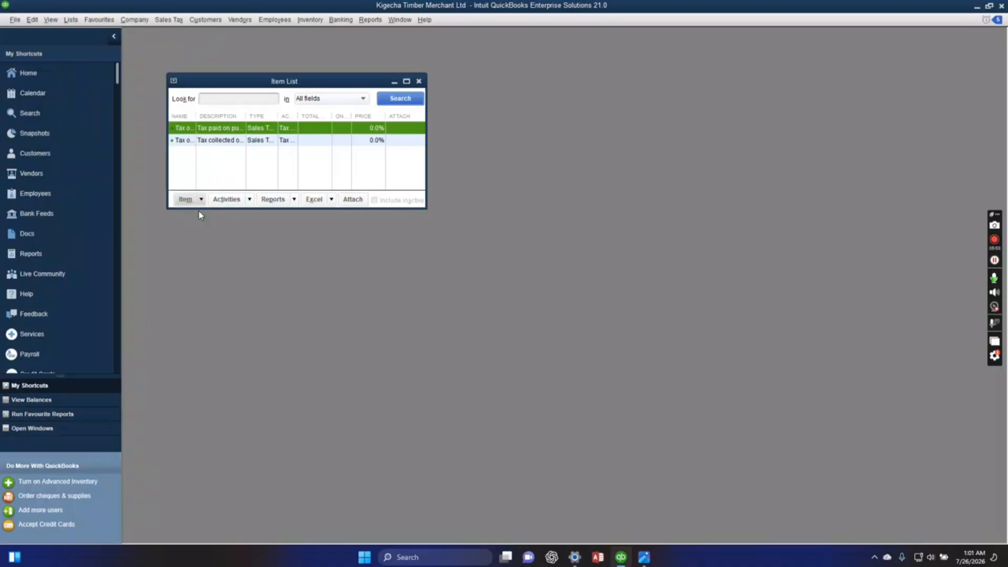